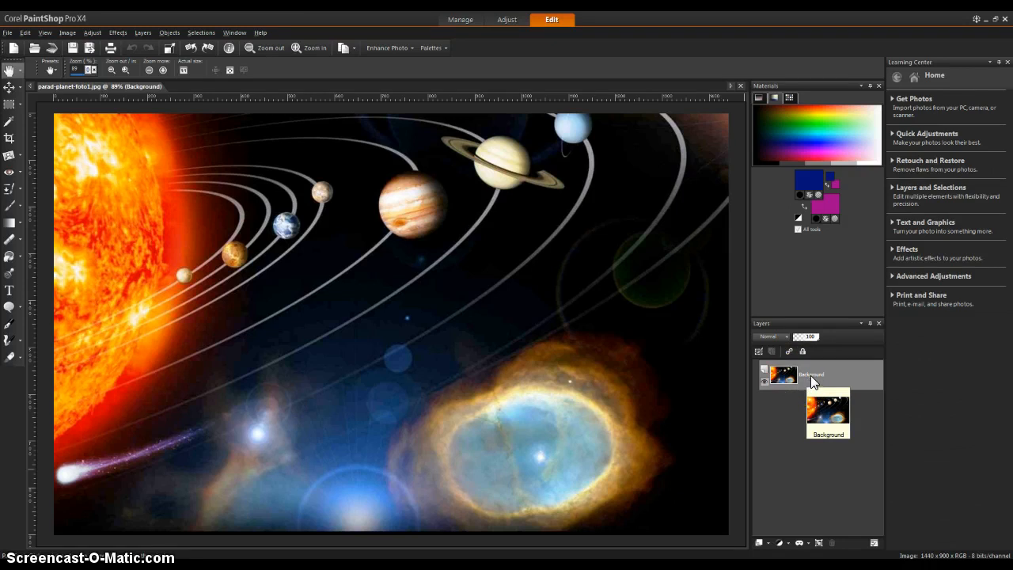
scroll(315, 339, down, 1)
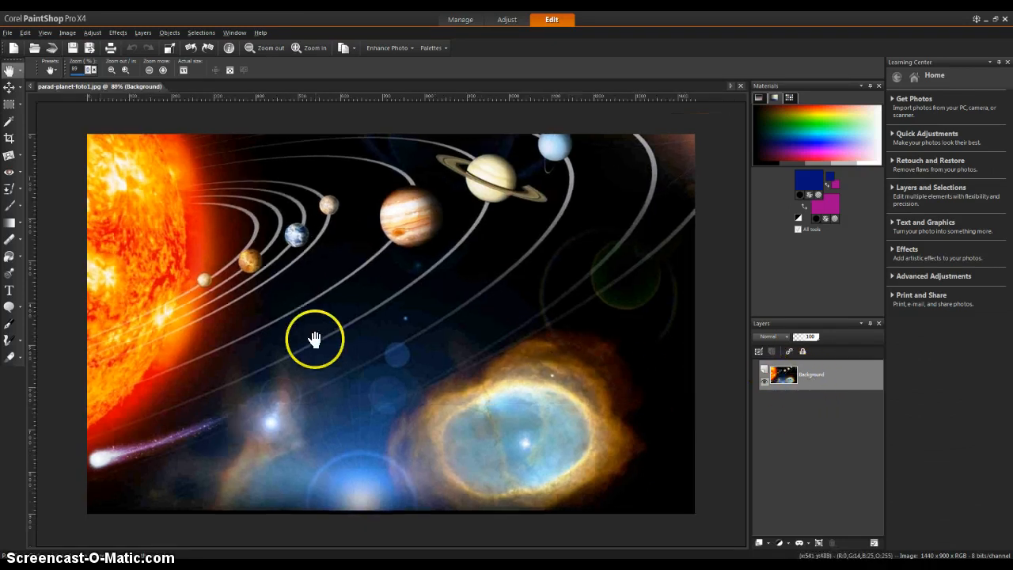
scroll(320, 334, up, 2)
scroll(442, 336, down, 1)
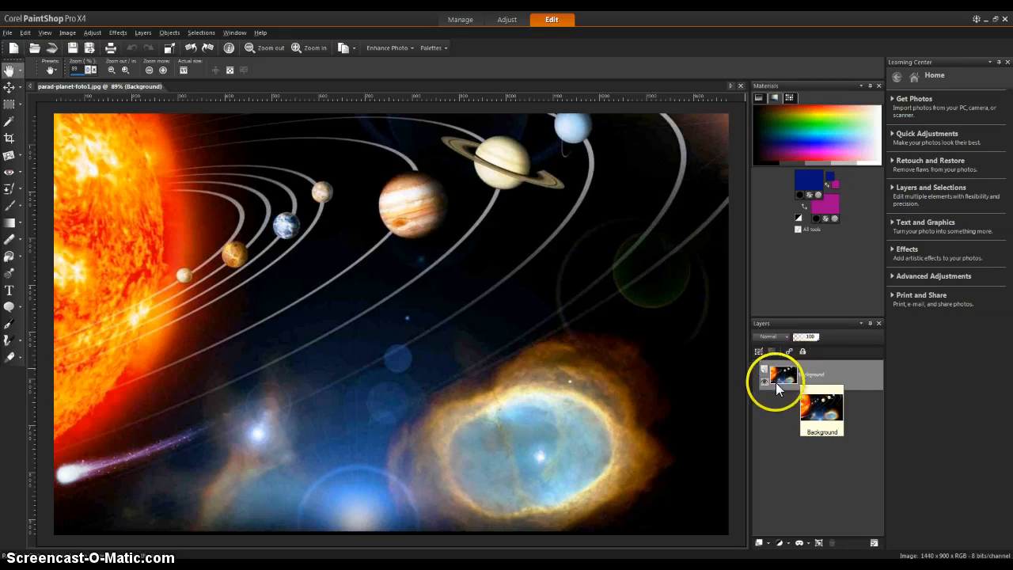
- Create a new transparent raster image, 1800 x 1600 pixels at 200 pixels/inch with 8 bits per channel RGB
click(11, 33)
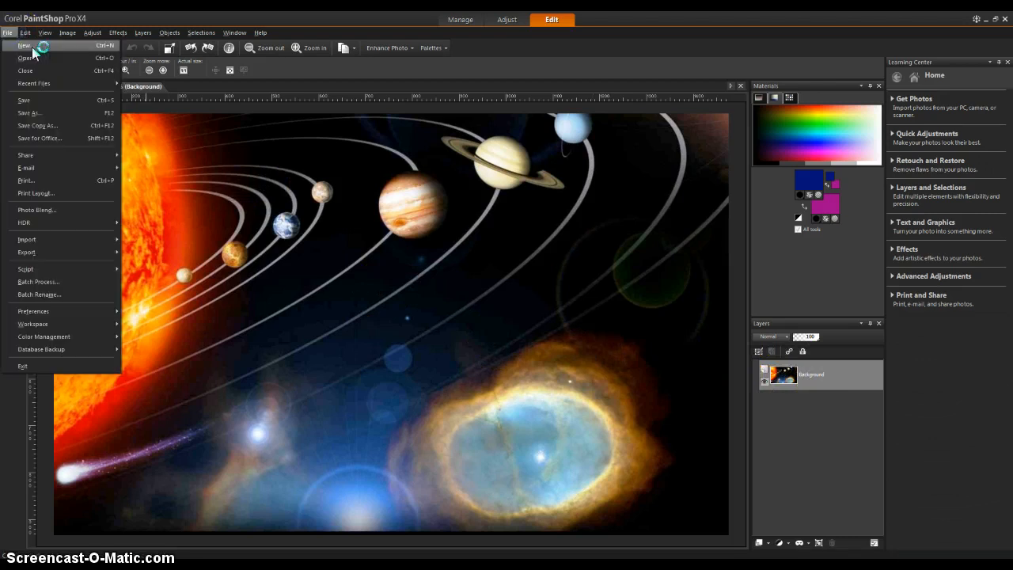
click(37, 45)
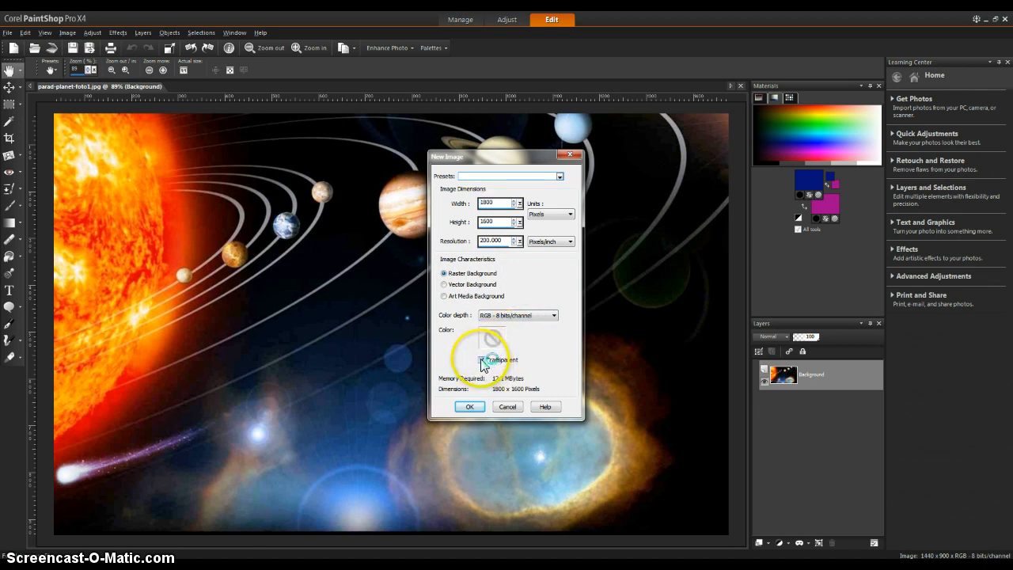
click(469, 406)
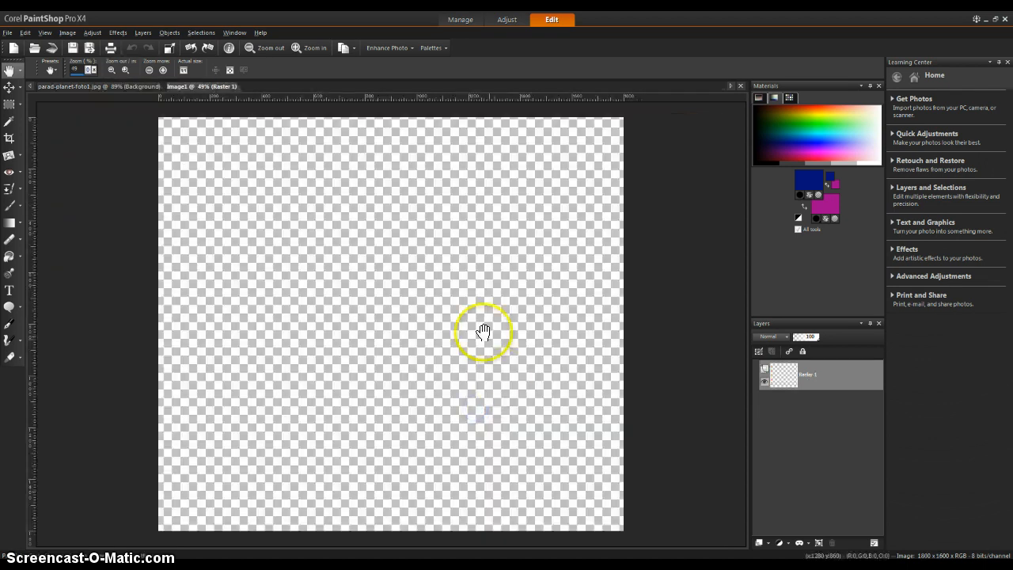
- Paint a dark blue arch, a magenta curve below it and a bright blue band along the canvas's upper edge with the Paint Brush
click(13, 208)
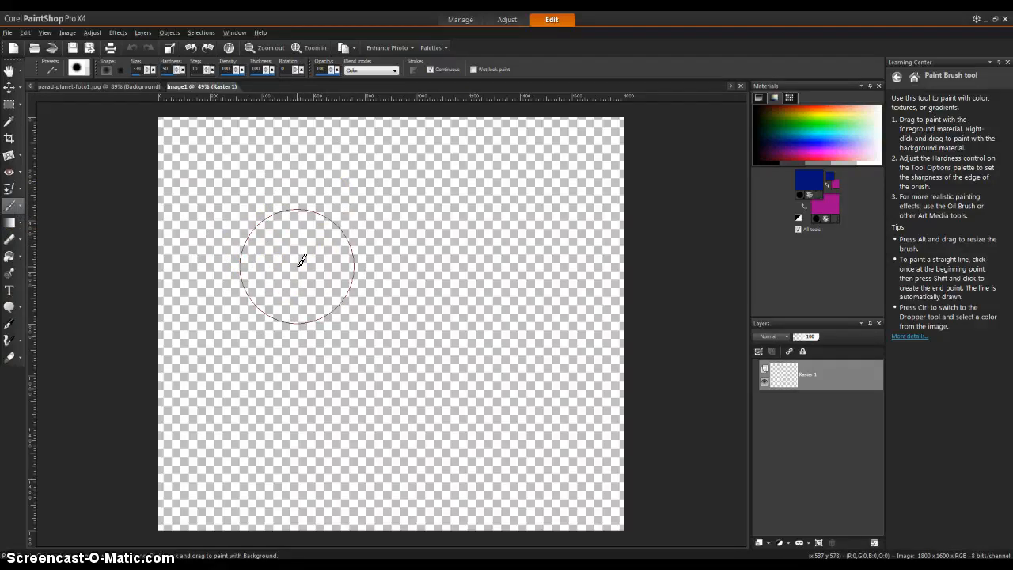
click(303, 253)
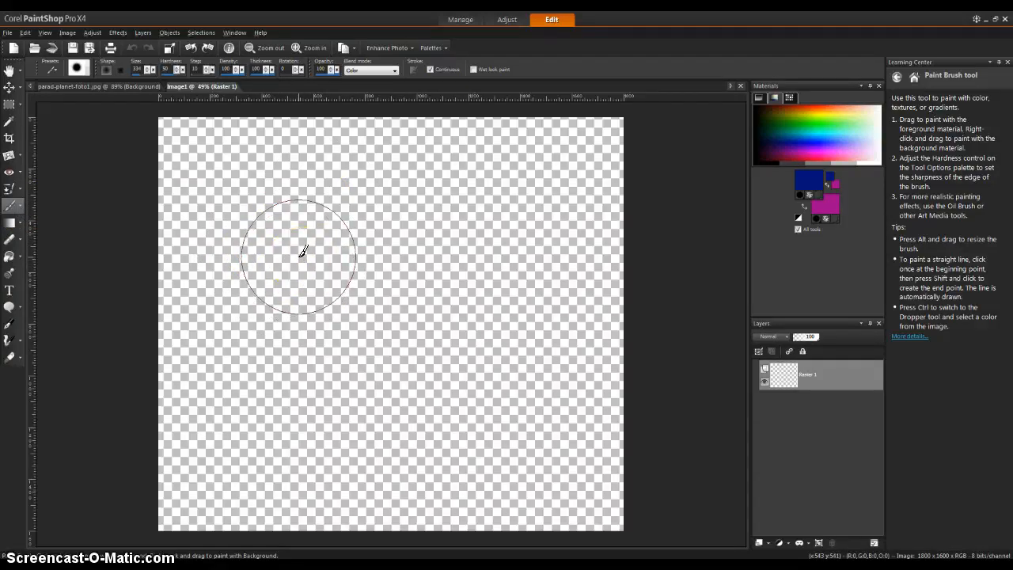
mouse_move(303, 253)
mouse_down()
mouse_move(288, 284)
mouse_move(302, 246)
mouse_move(429, 212)
mouse_move(485, 257)
mouse_move(443, 364)
mouse_up()
mouse_move(308, 360)
mouse_down()
mouse_move(271, 432)
mouse_move(506, 481)
mouse_move(533, 470)
mouse_up()
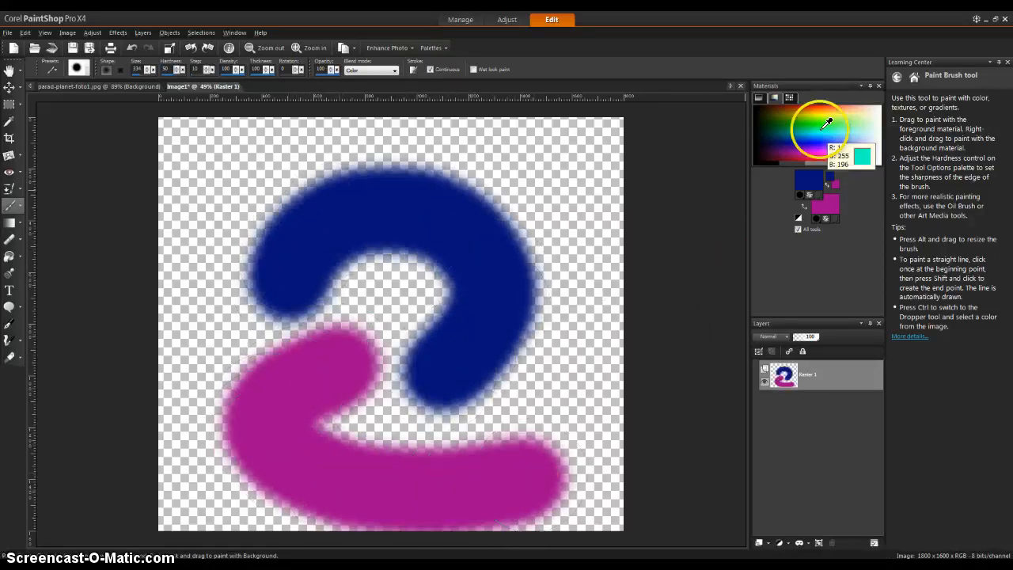
click(826, 137)
mouse_move(676, 151)
mouse_down()
mouse_move(525, 132)
mouse_move(230, 141)
mouse_up()
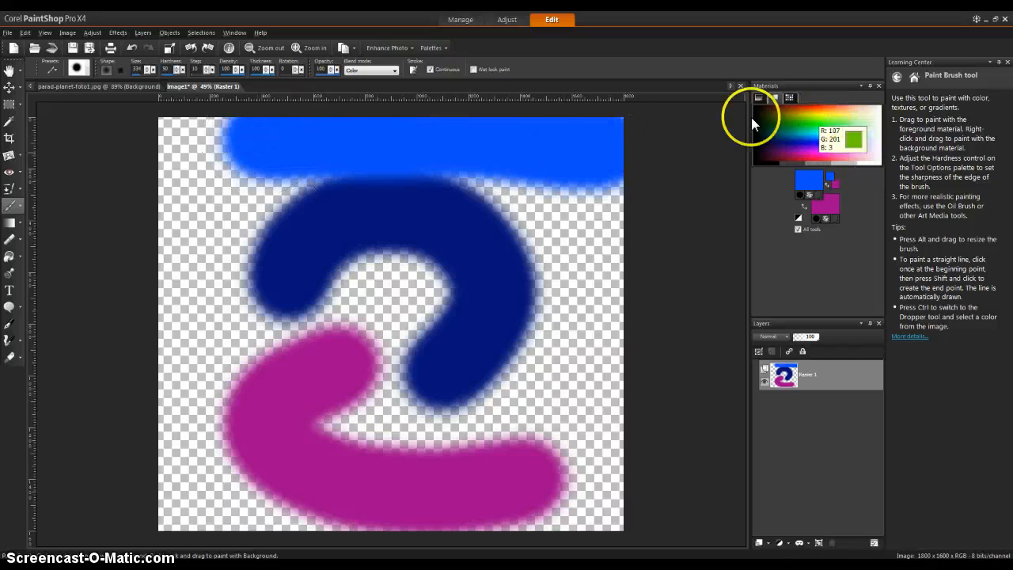
- Copy the painted strokes and paste them as a new layer into parad-planet-foto1.jpg
click(26, 34)
click(76, 128)
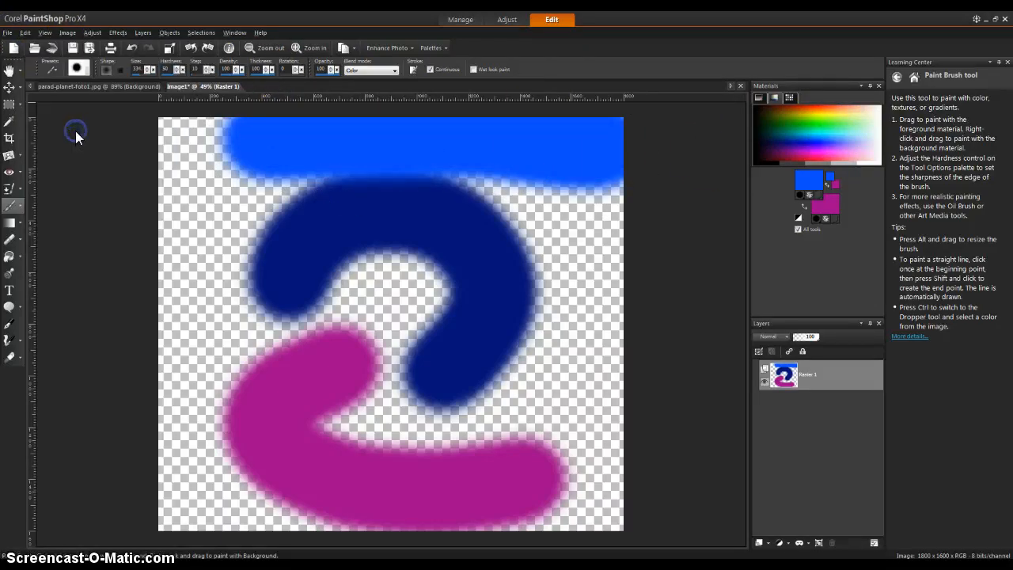
click(118, 87)
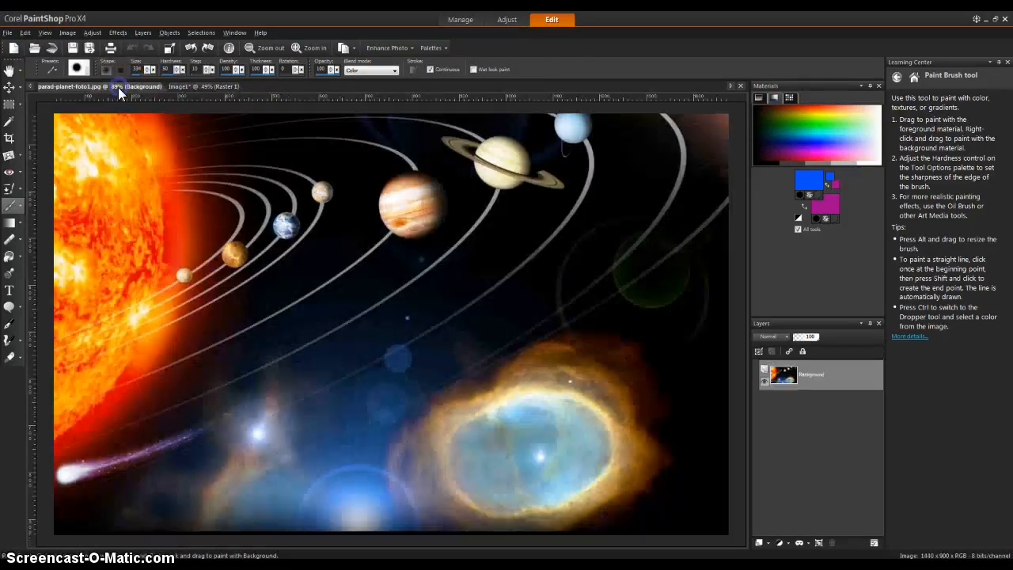
click(27, 34)
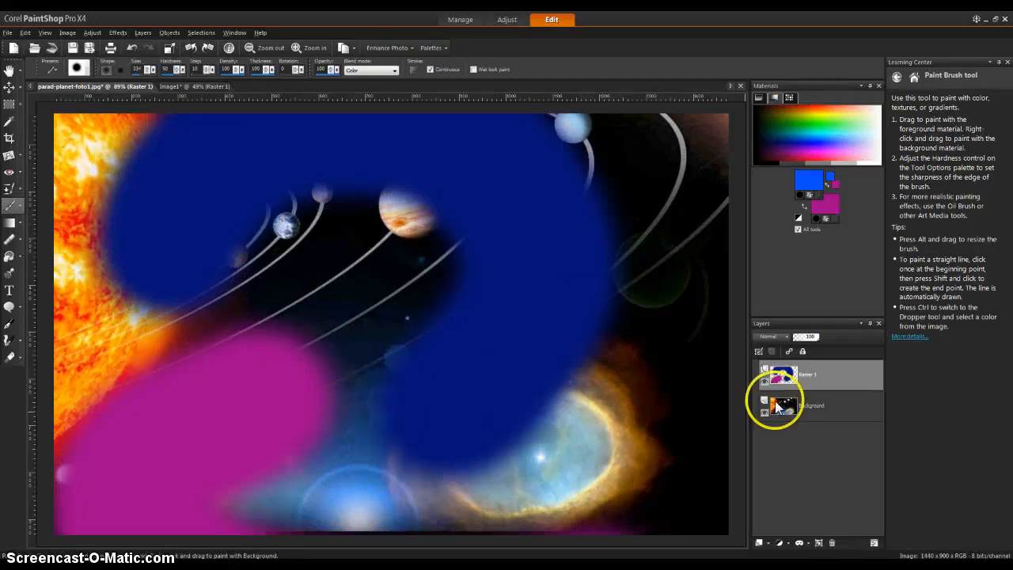
- Compare the original painted image with the planet photo that has the strokes pasted over it
mouse_move(804, 378)
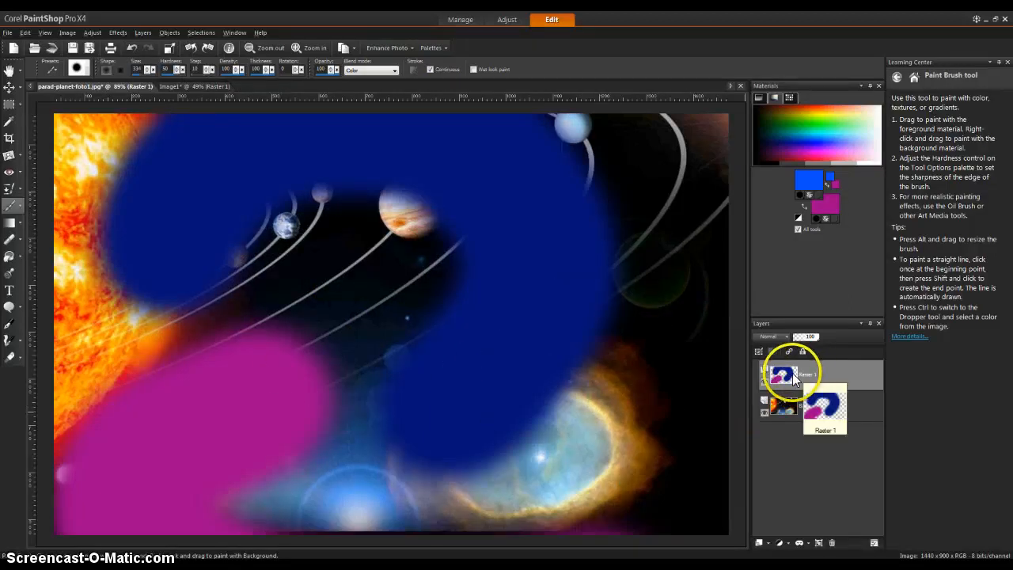
click(189, 89)
click(128, 85)
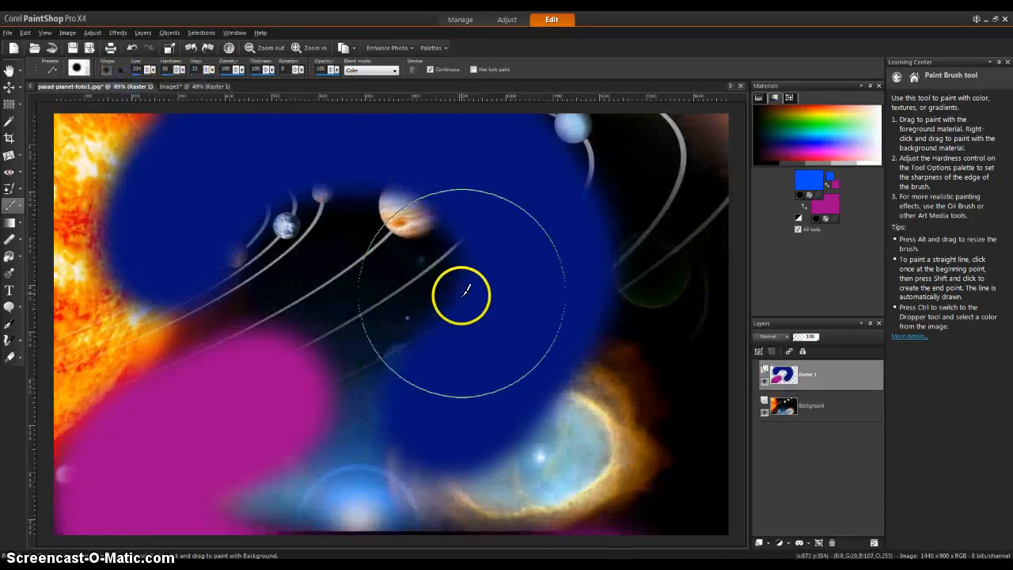
click(191, 89)
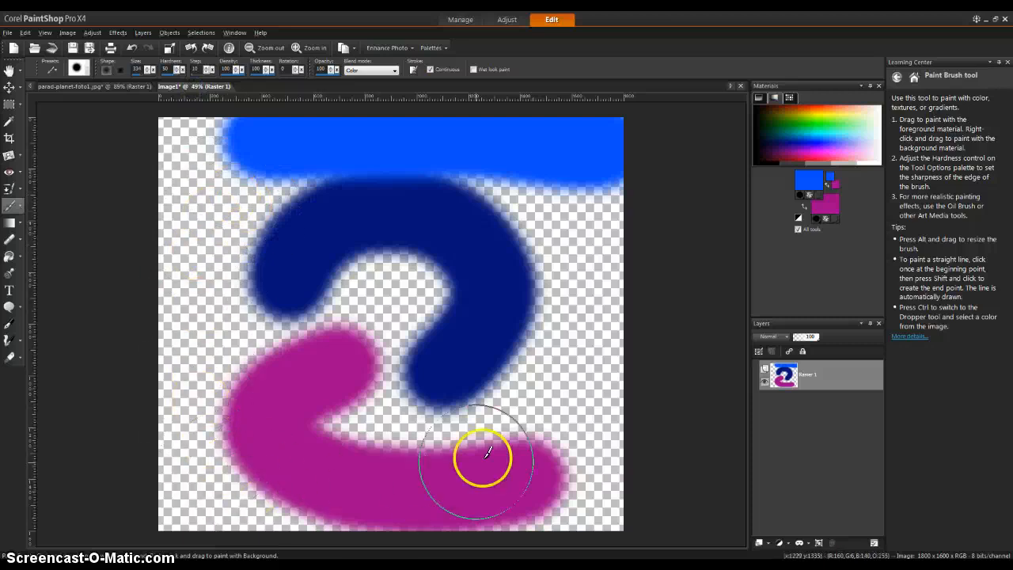
click(106, 85)
click(192, 86)
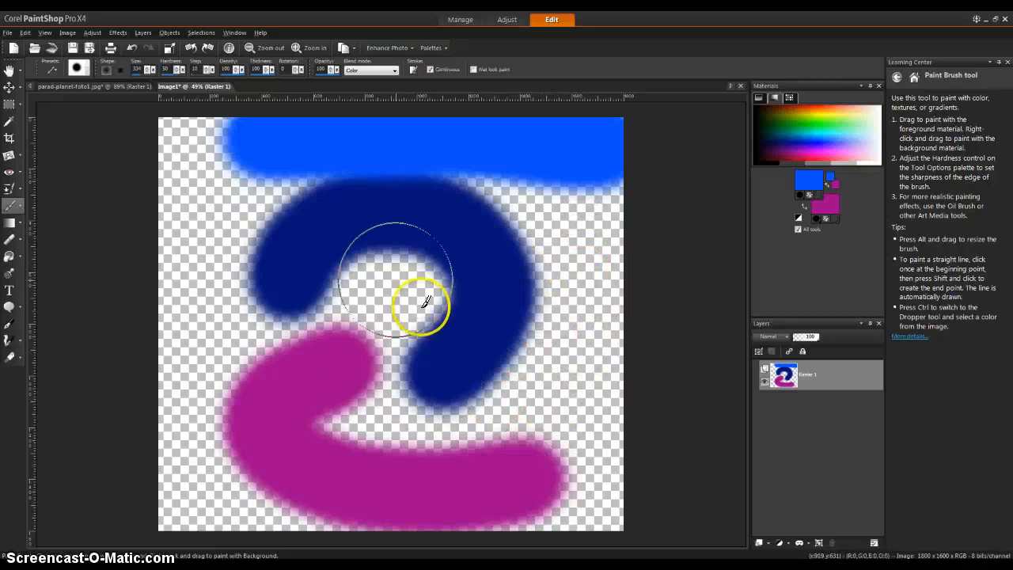
click(101, 88)
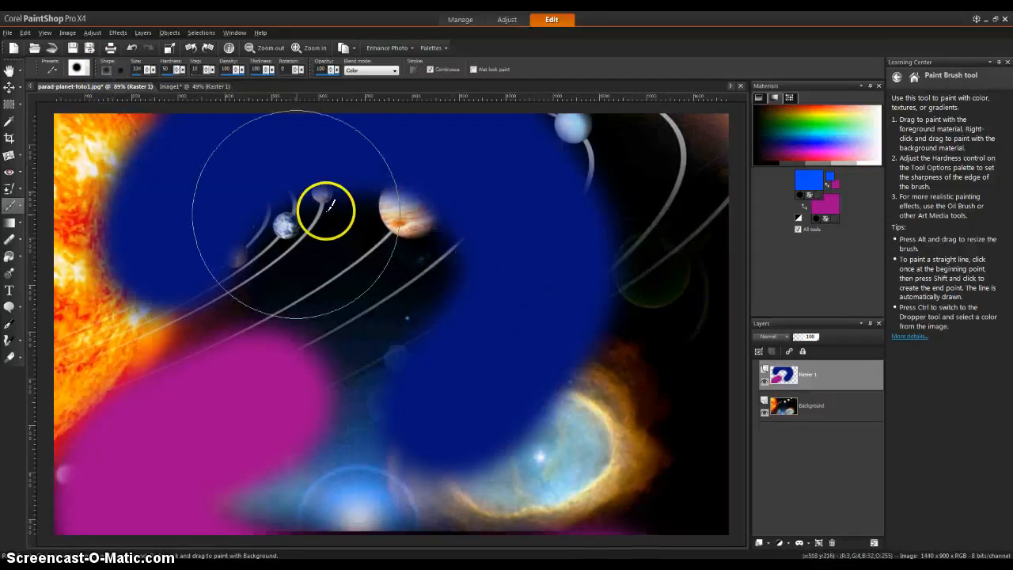
click(193, 87)
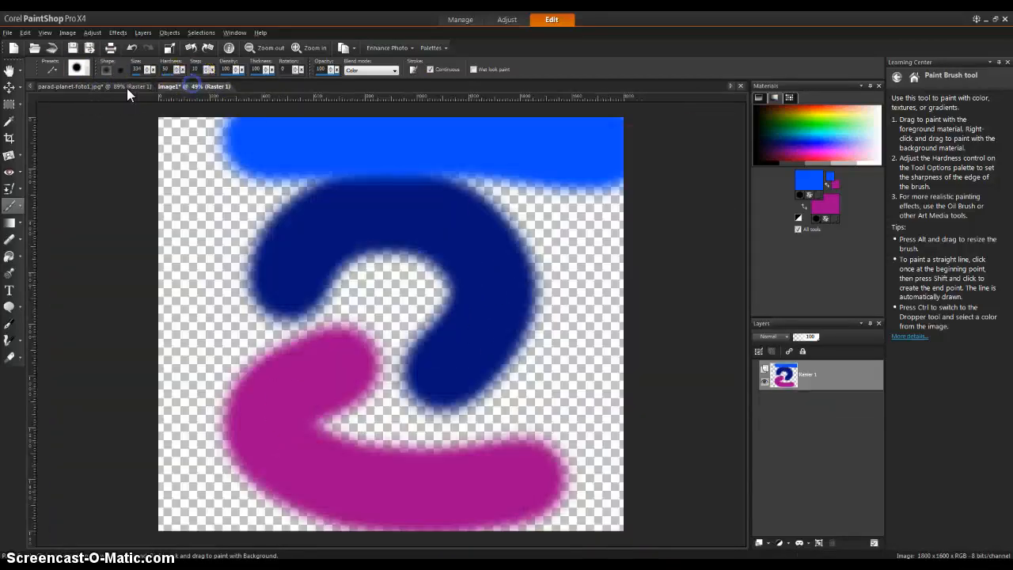
click(106, 83)
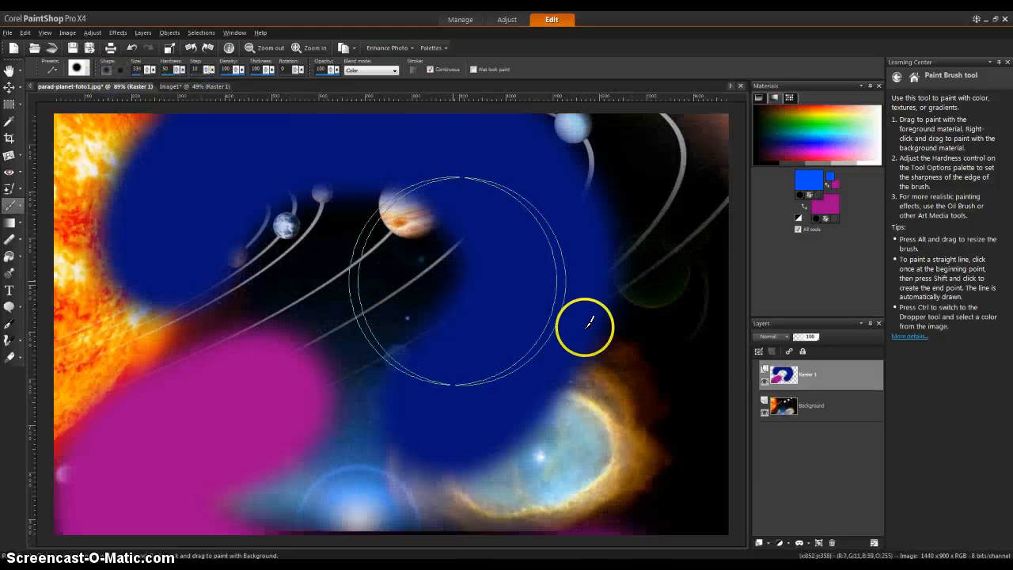
- Set the pasted layer's blend mode to Difference and try reduced opacities before returning it to 100
click(786, 338)
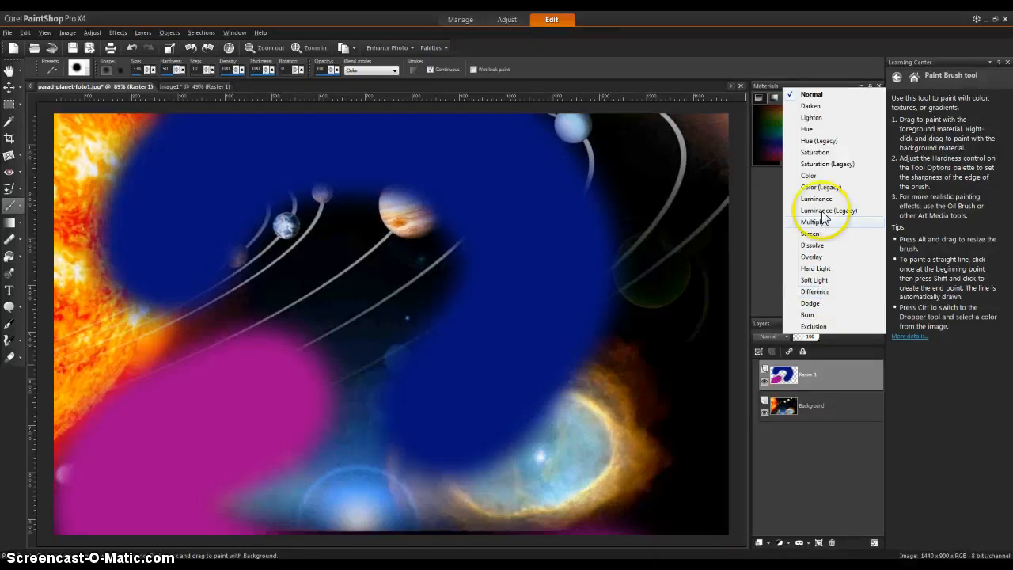
click(825, 290)
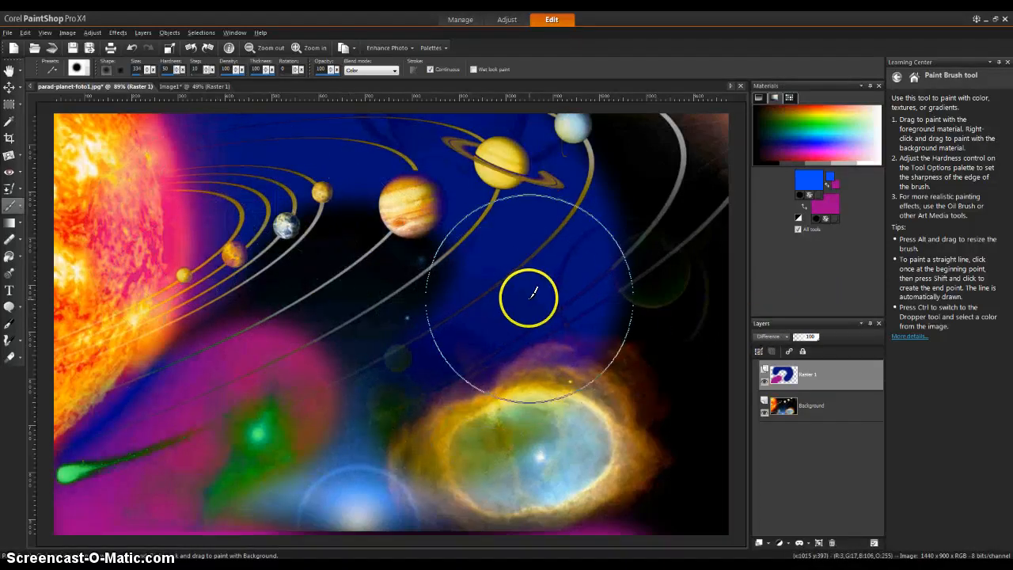
click(805, 338)
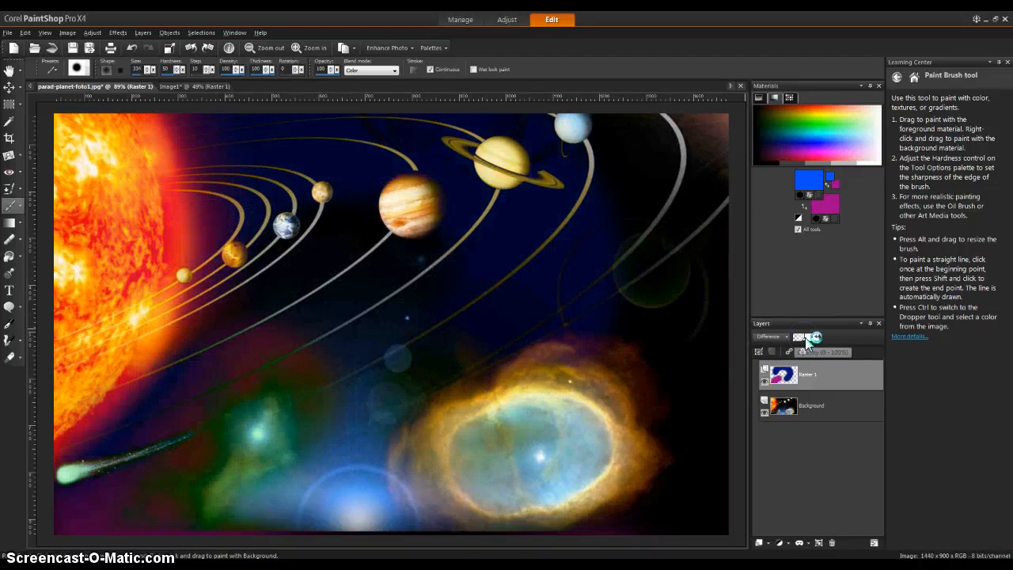
mouse_move(812, 342)
mouse_down()
mouse_move(820, 342)
mouse_move(802, 342)
mouse_move(821, 342)
mouse_move(811, 343)
mouse_up()
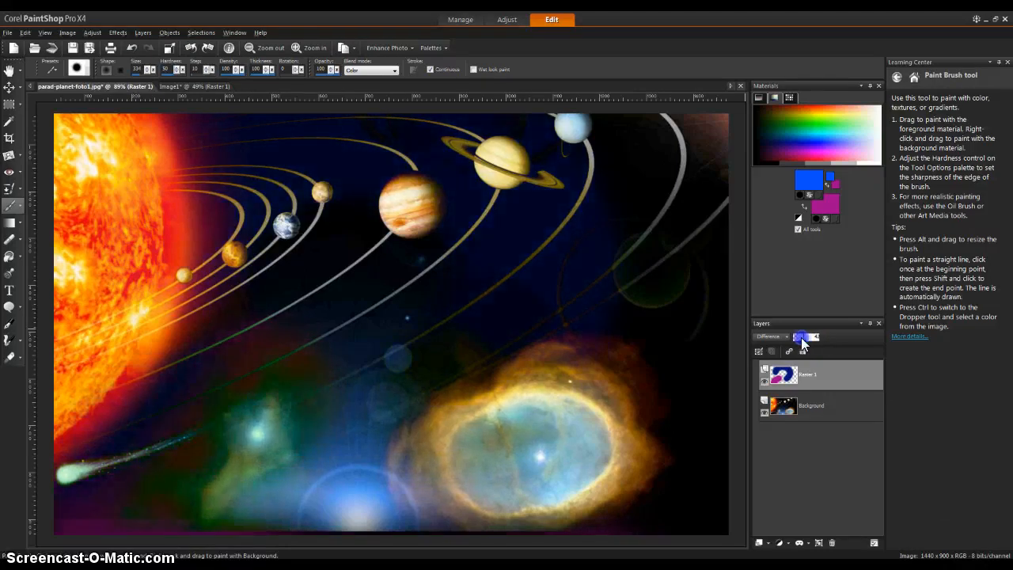
drag(802, 341, 824, 343)
- Try the Hard Light, Soft Light and Difference blend modes on the pasted layer
click(784, 338)
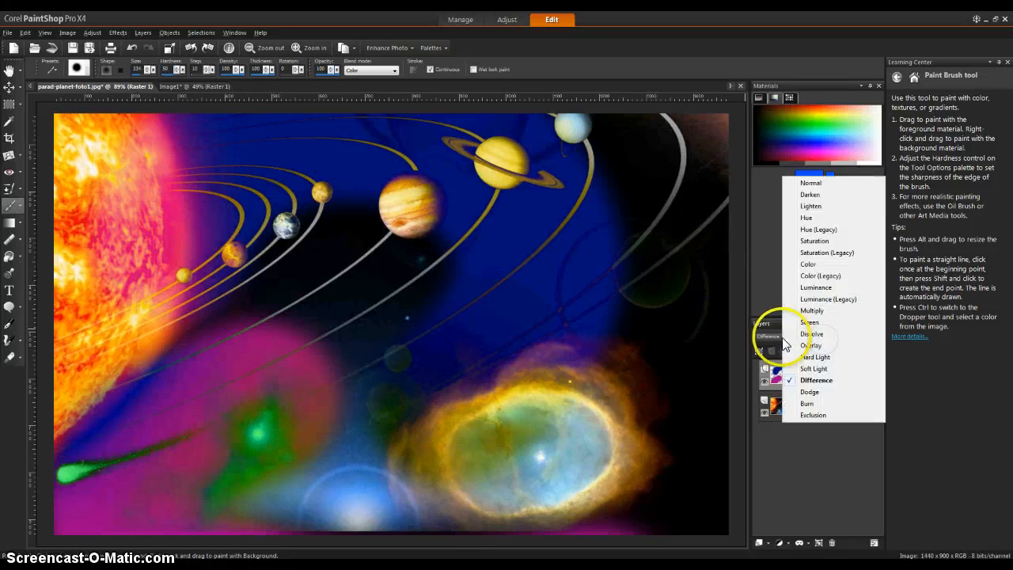
click(820, 358)
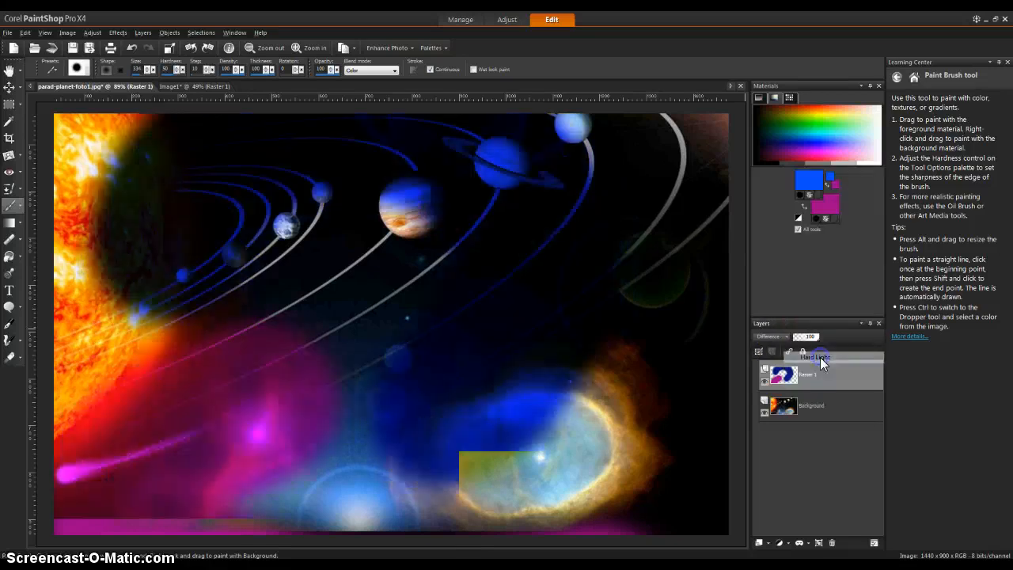
click(785, 341)
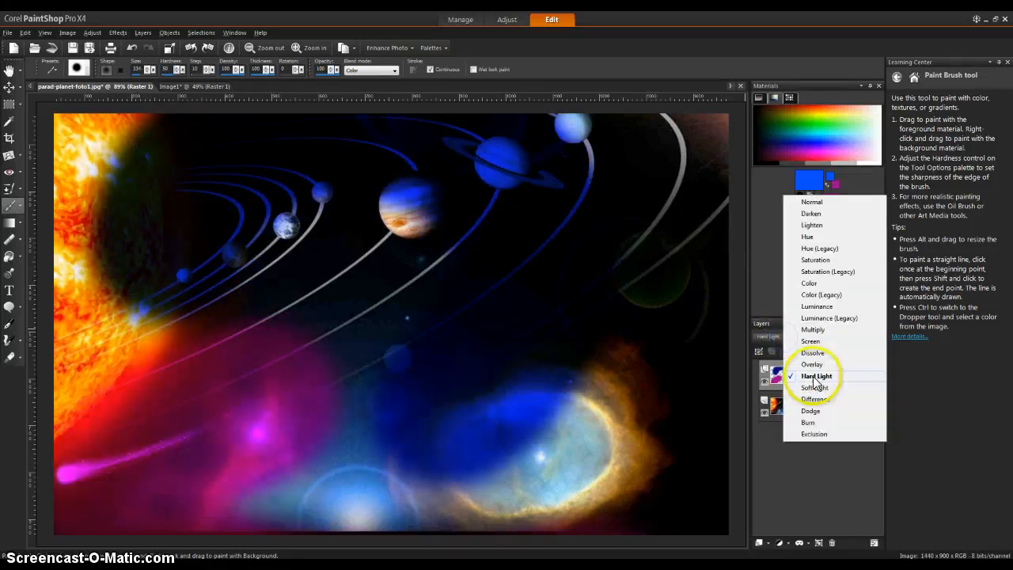
click(818, 383)
click(787, 350)
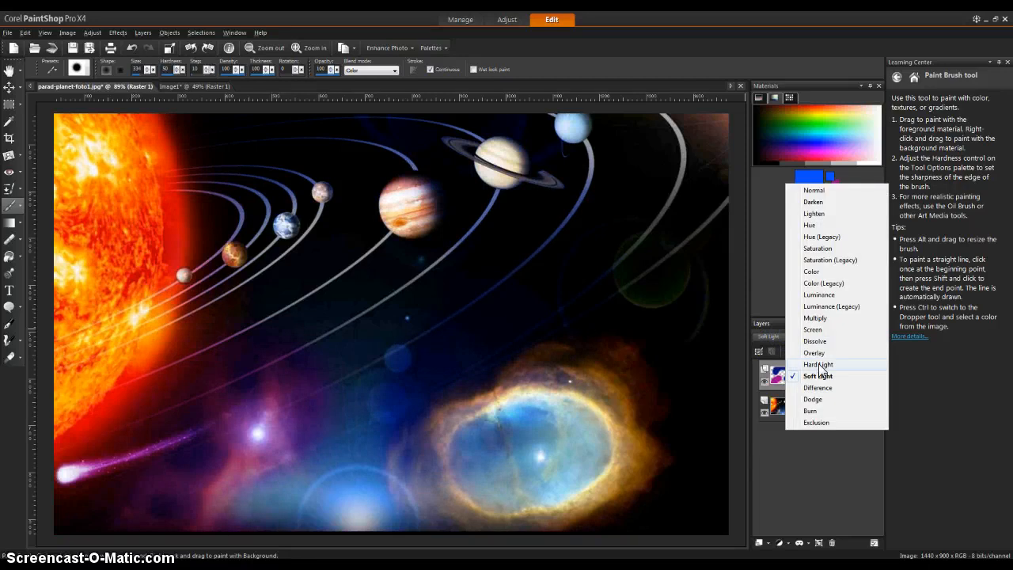
click(822, 387)
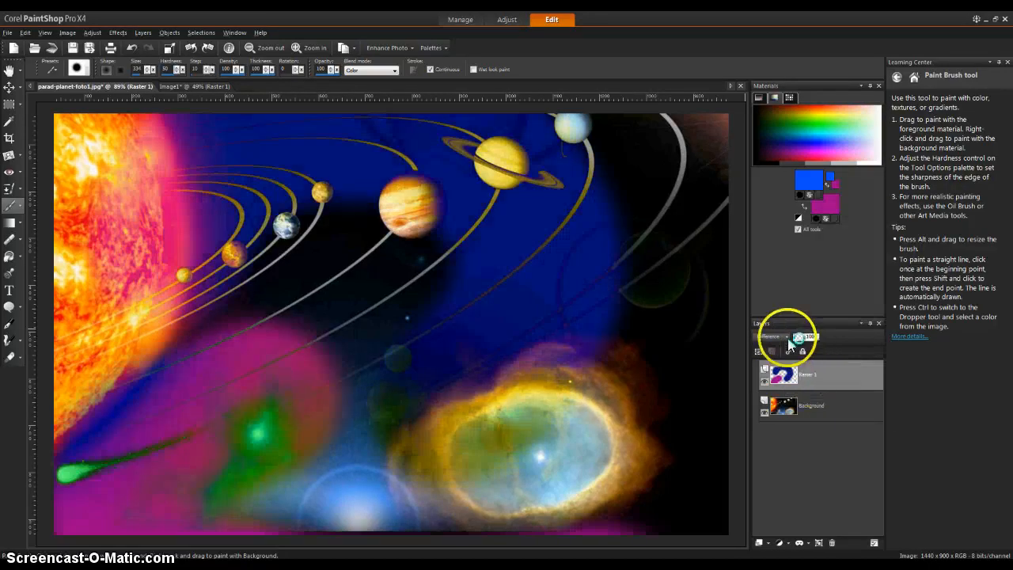
- Try the Dodge, Burn and Exclusion blend modes on the pasted layer
click(790, 343)
click(818, 389)
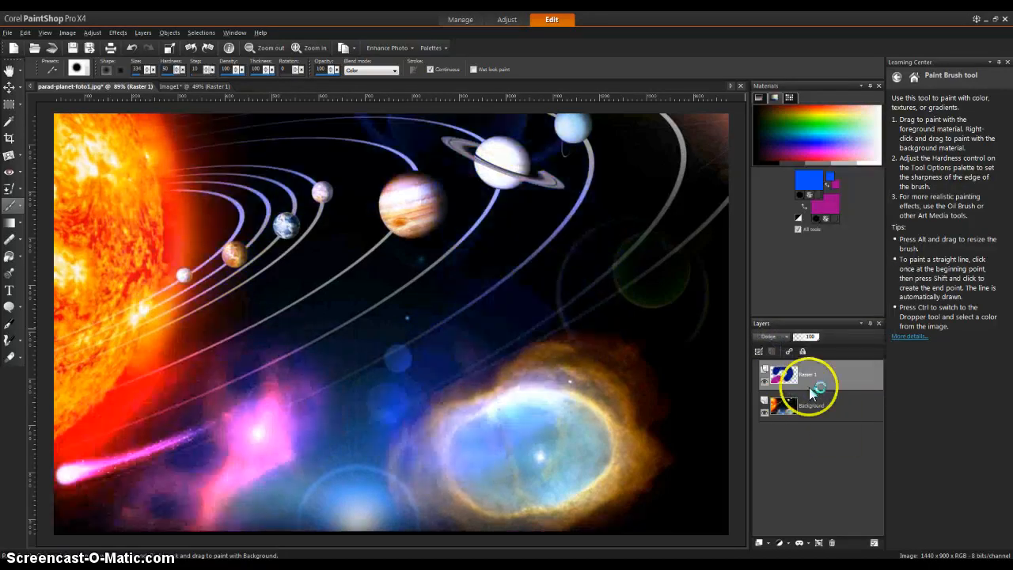
click(785, 345)
click(809, 395)
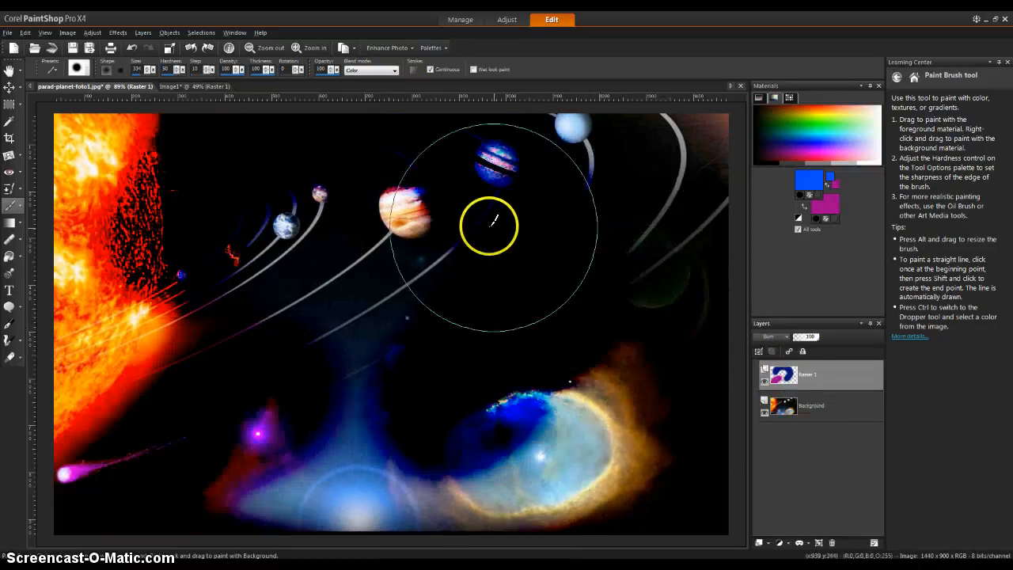
click(787, 339)
click(813, 395)
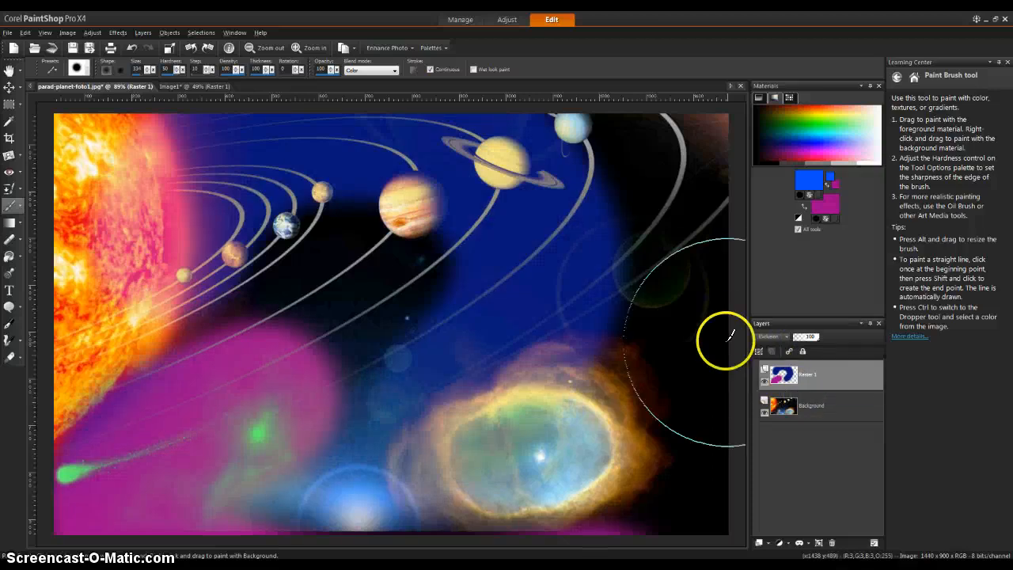
- Set the pasted layer's blend mode to Multiply and paint bright blue over the whole layer
click(778, 337)
click(816, 283)
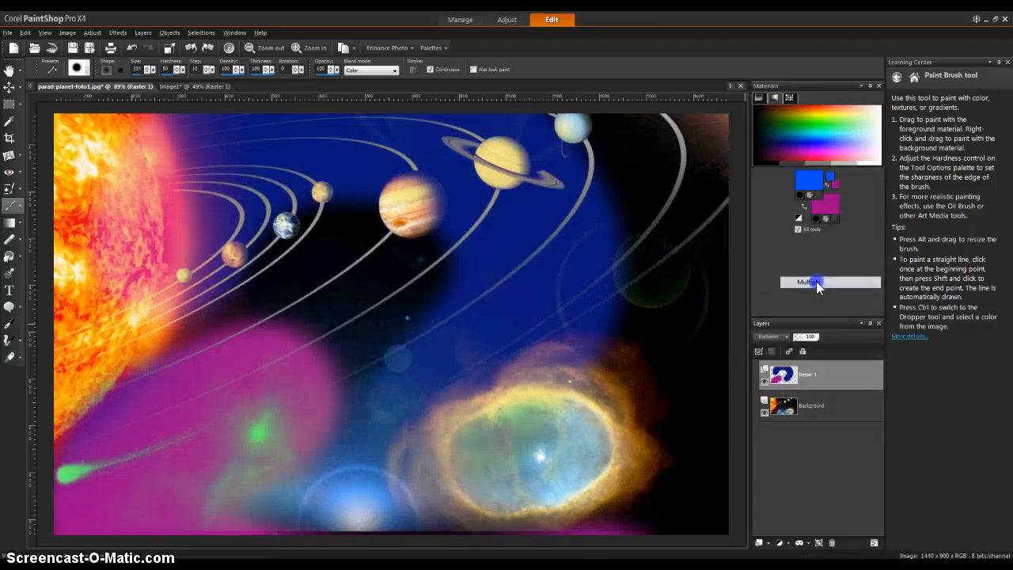
mouse_move(442, 212)
mouse_down()
mouse_move(361, 319)
mouse_move(337, 271)
mouse_move(123, 178)
mouse_move(102, 232)
mouse_move(108, 384)
mouse_move(203, 470)
mouse_move(358, 451)
mouse_move(606, 470)
mouse_move(660, 368)
mouse_move(695, 153)
mouse_up()
mouse_move(513, 123)
mouse_down()
mouse_move(393, 148)
mouse_move(422, 254)
mouse_up()
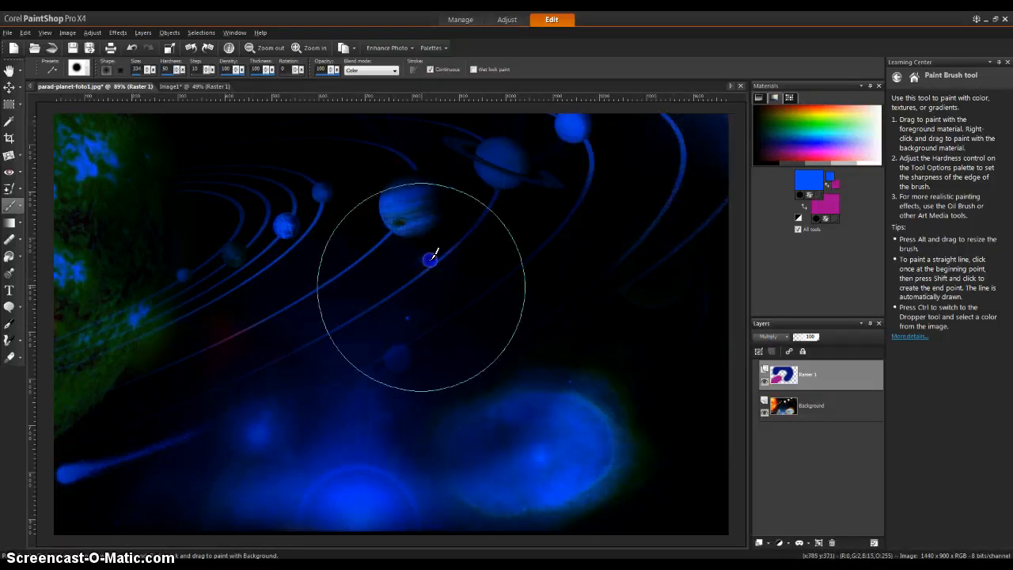
- Create a new transparent raster image of 1800 x 1600 pixels at 200 pixels/inch
click(321, 72)
click(24, 32)
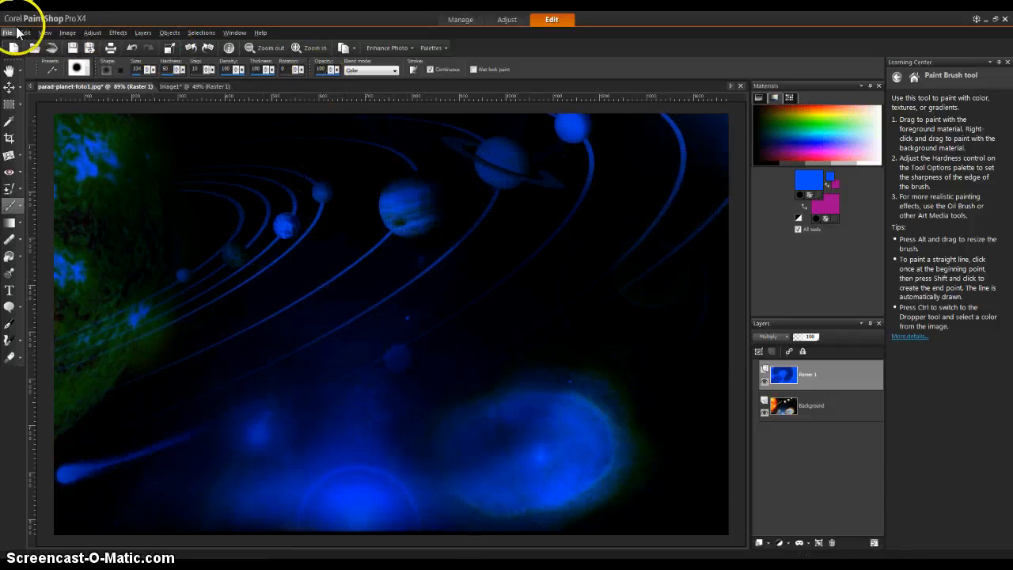
click(79, 69)
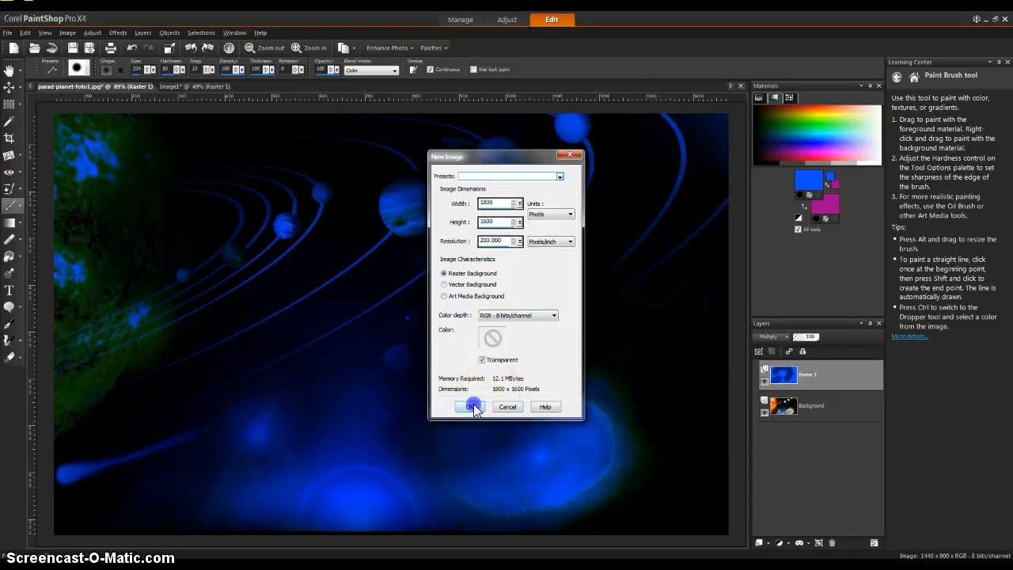
click(469, 407)
- Pick light blue as the foreground colour and paint broad curved strokes across the new transparent image, leaving a gap in the middle
click(825, 128)
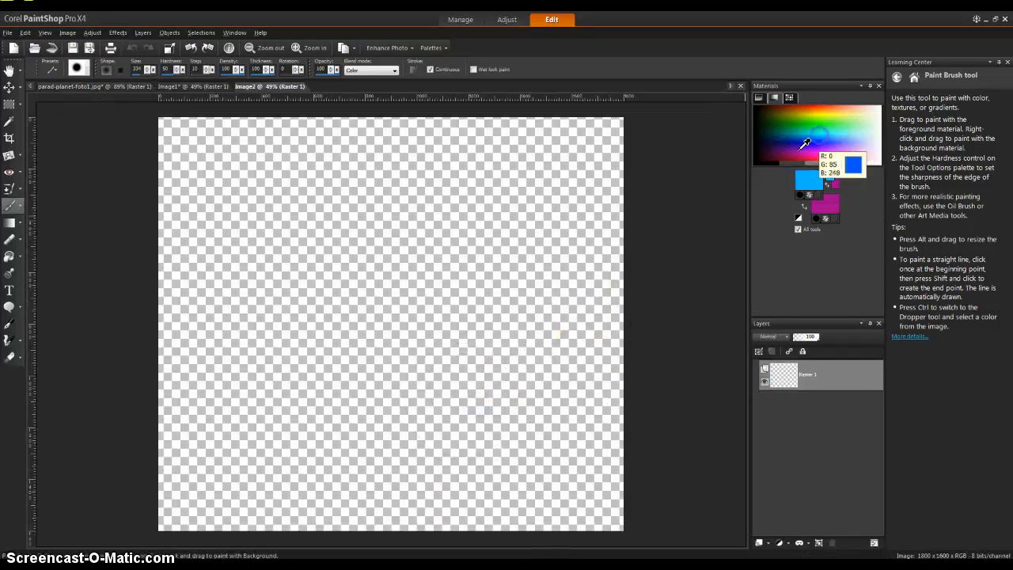
mouse_move(502, 190)
mouse_down()
mouse_move(415, 212)
mouse_move(315, 262)
mouse_up()
mouse_move(555, 273)
mouse_down()
mouse_move(483, 424)
mouse_move(323, 442)
mouse_move(210, 207)
mouse_move(217, 159)
mouse_move(200, 135)
mouse_move(362, 157)
mouse_move(535, 157)
mouse_move(487, 231)
mouse_move(358, 215)
mouse_move(409, 422)
mouse_move(464, 452)
mouse_up()
- Copy the light blue painting and paste it as a new layer in the planet photo parad-planet-foto1.jpg
click(45, 33)
mouse_move(26, 33)
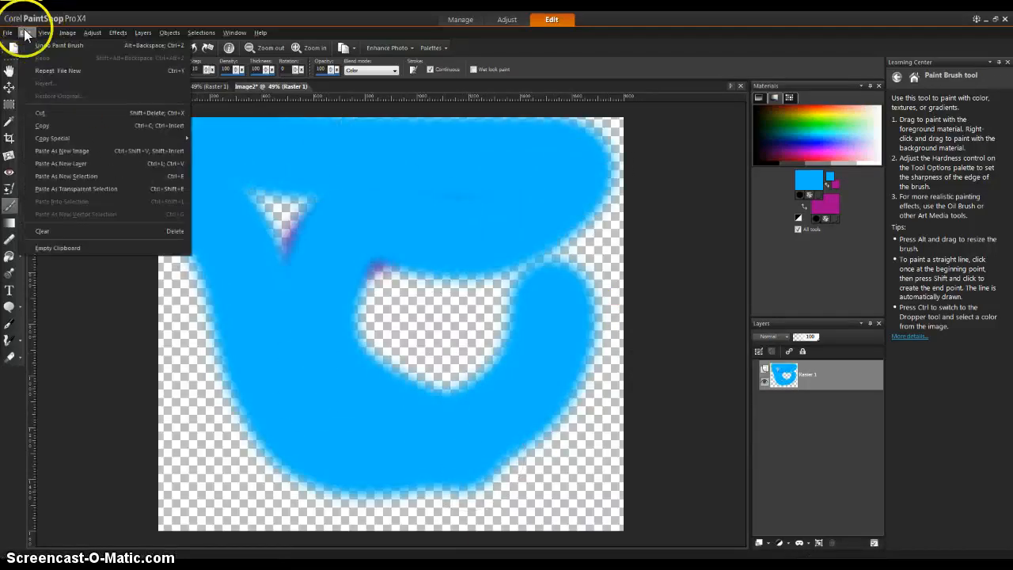
click(65, 123)
click(93, 83)
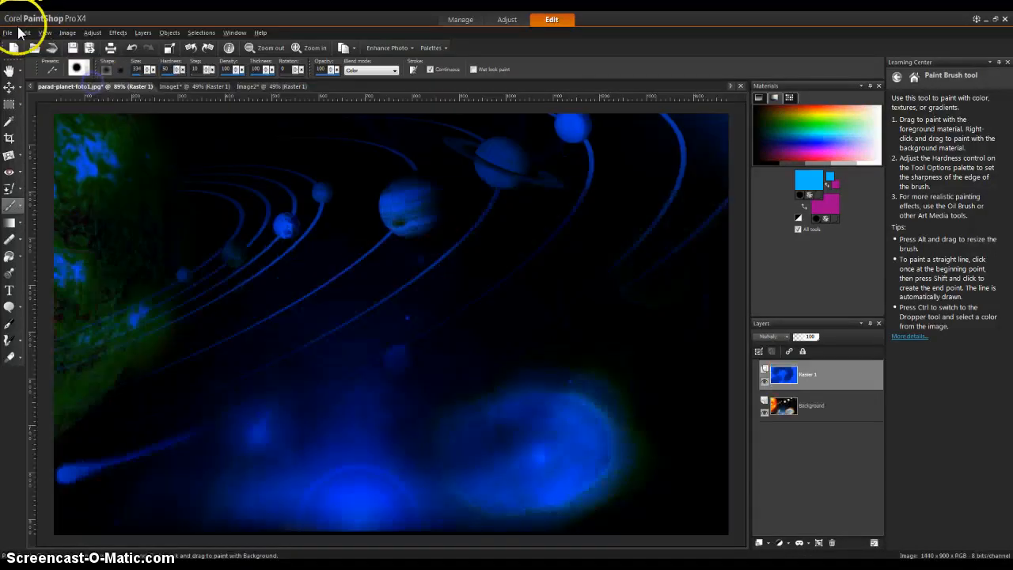
click(26, 32)
click(117, 163)
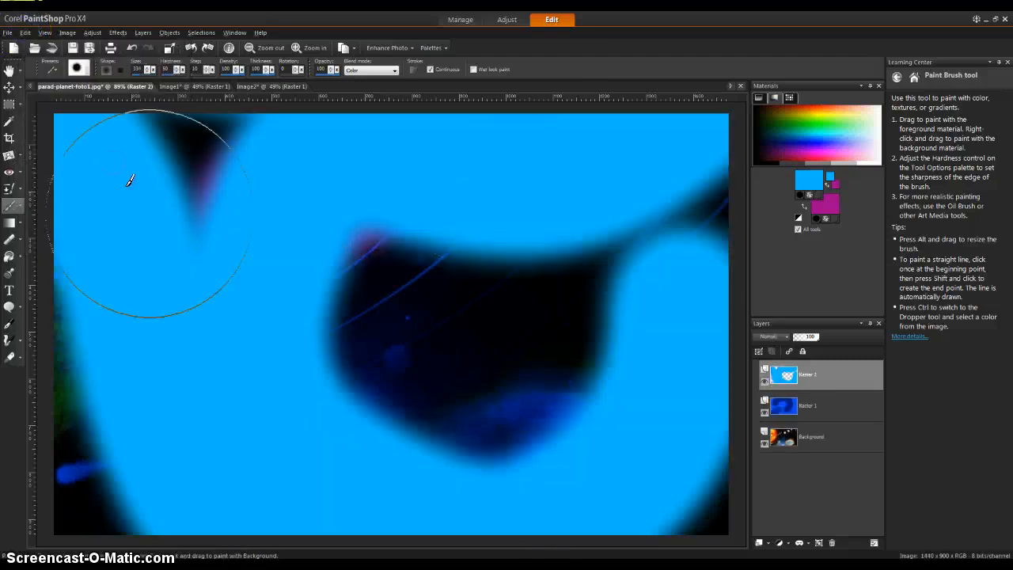
- Try the Difference and Luminance blend modes on the pasted light blue layer, Raster 2
click(779, 337)
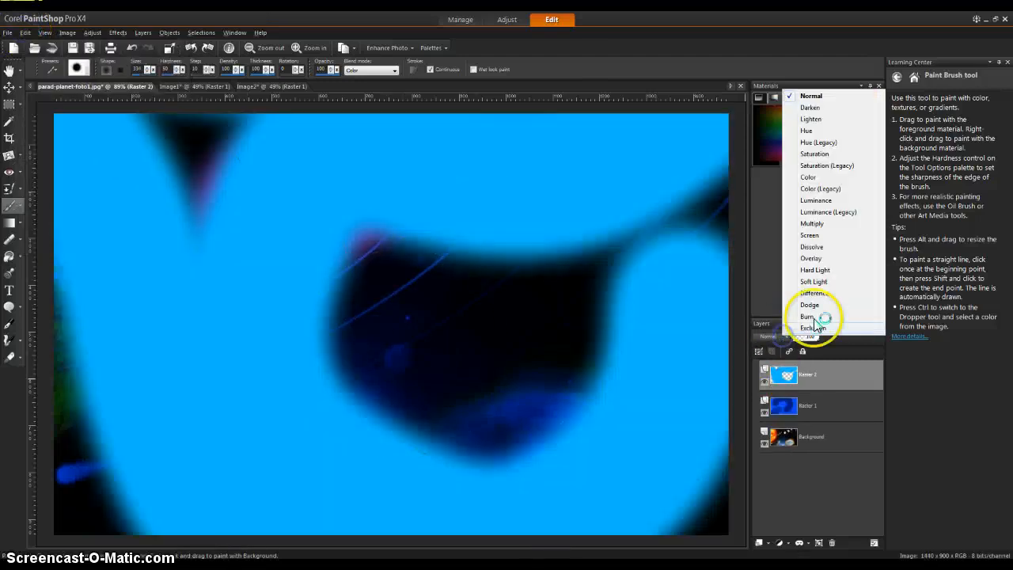
click(823, 294)
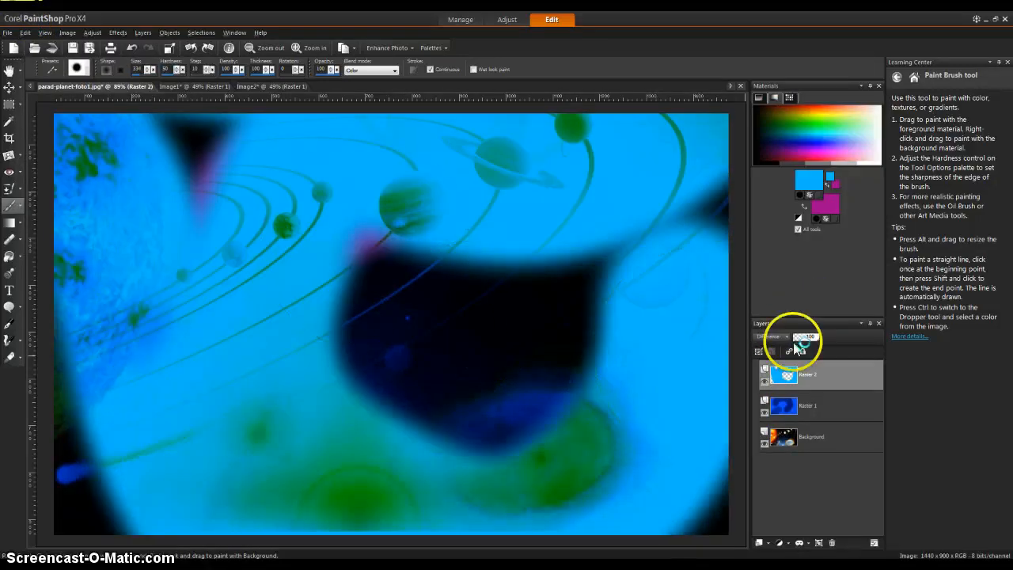
click(786, 337)
click(810, 283)
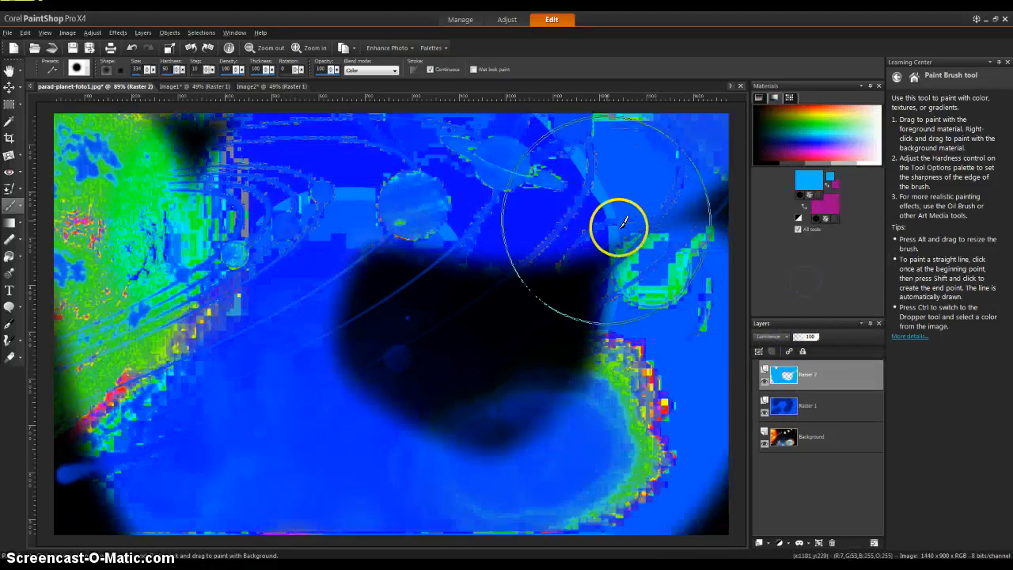
- Try the Hue, Lighten and Saturation blend modes on the light blue layer
click(787, 337)
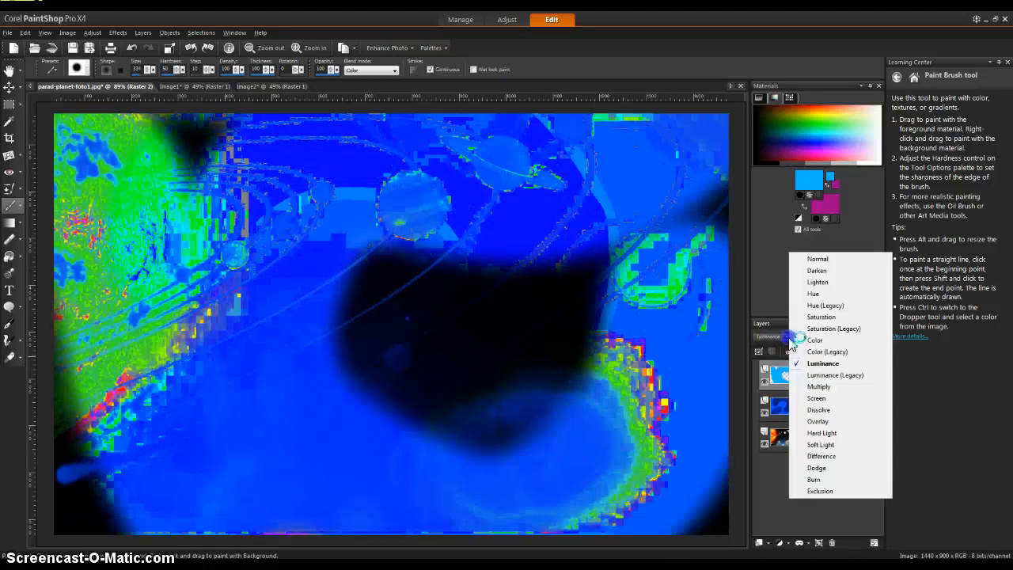
click(819, 294)
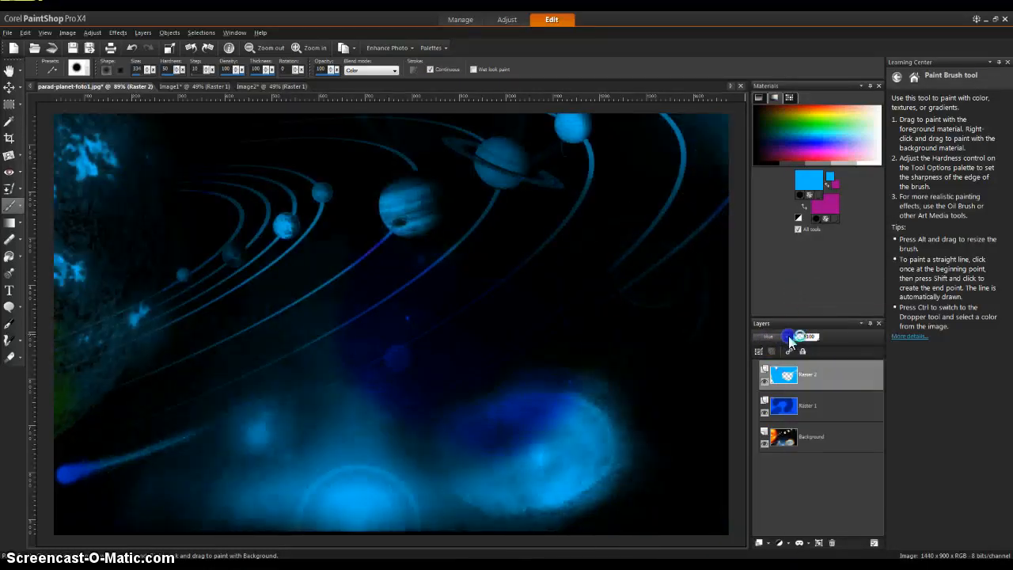
click(788, 336)
click(789, 339)
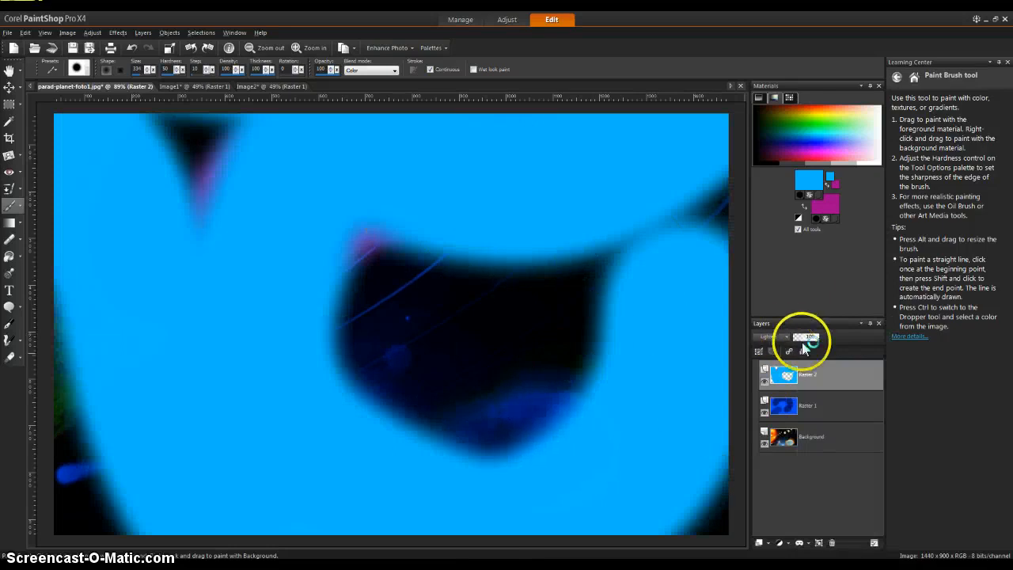
click(787, 337)
click(825, 138)
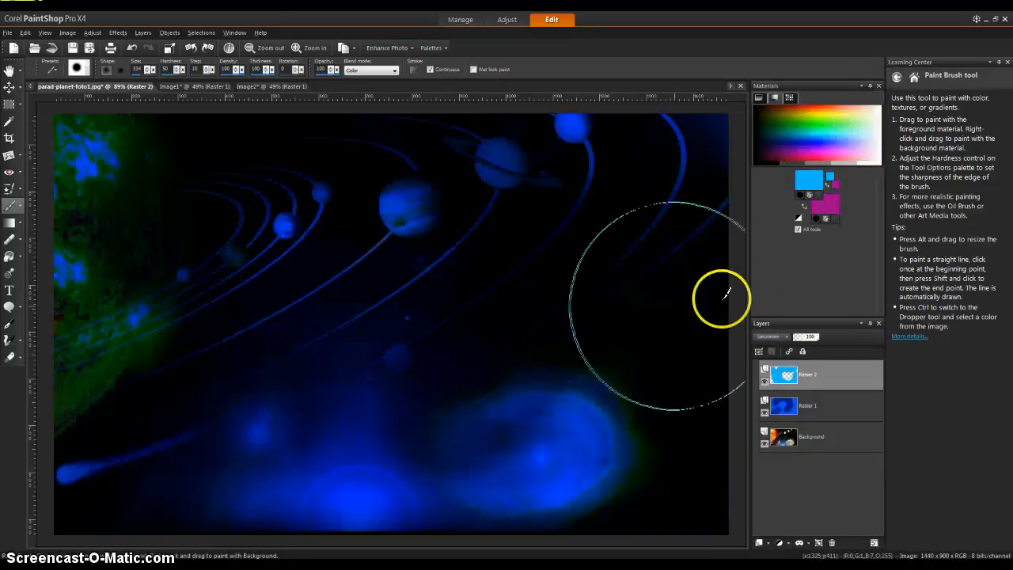
- Move the light blue Raster 2 layer below Raster 1, directly above the Background
mouse_move(791, 374)
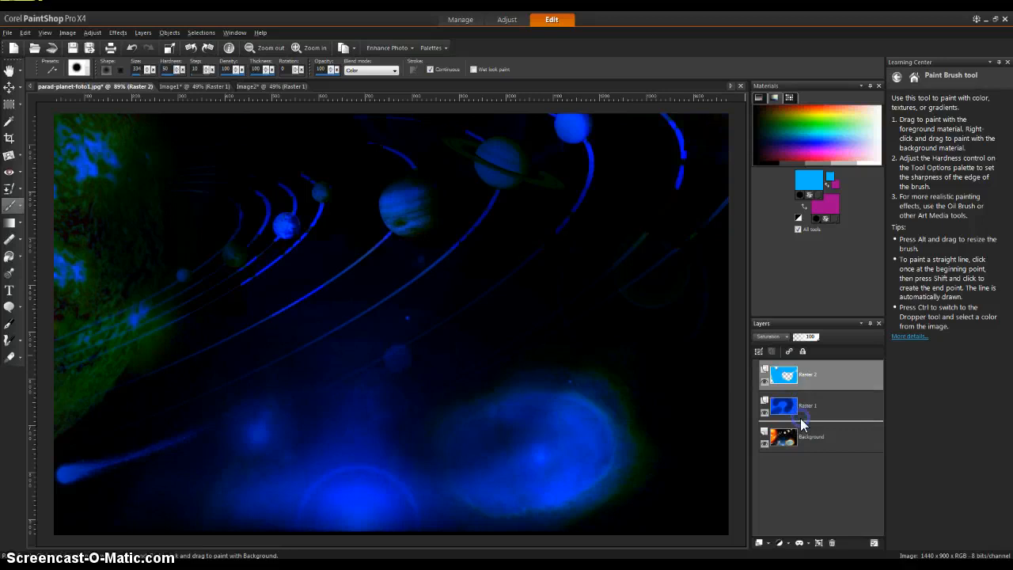
drag(803, 425, 804, 425)
drag(811, 373, 811, 375)
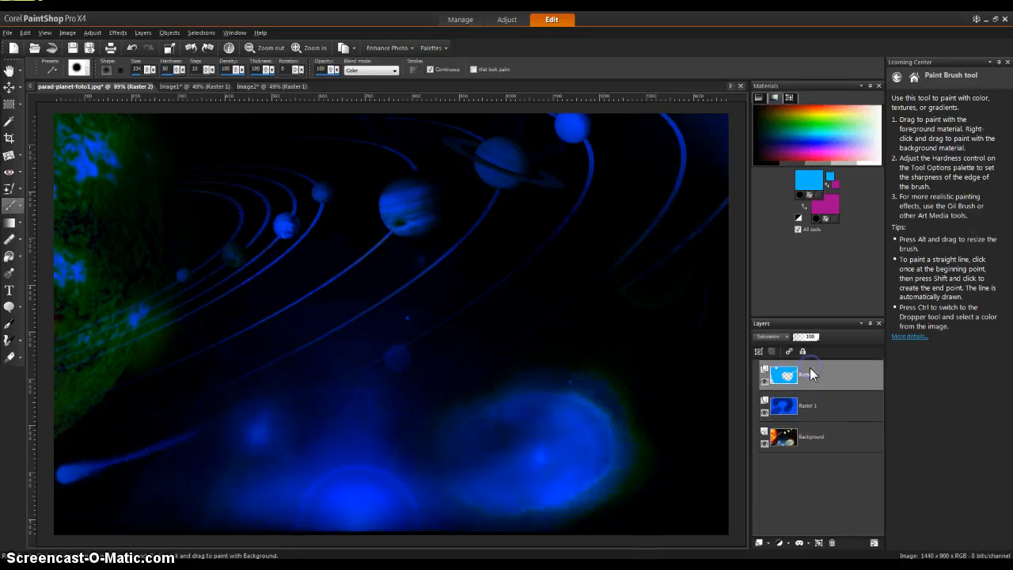
drag(818, 419, 816, 414)
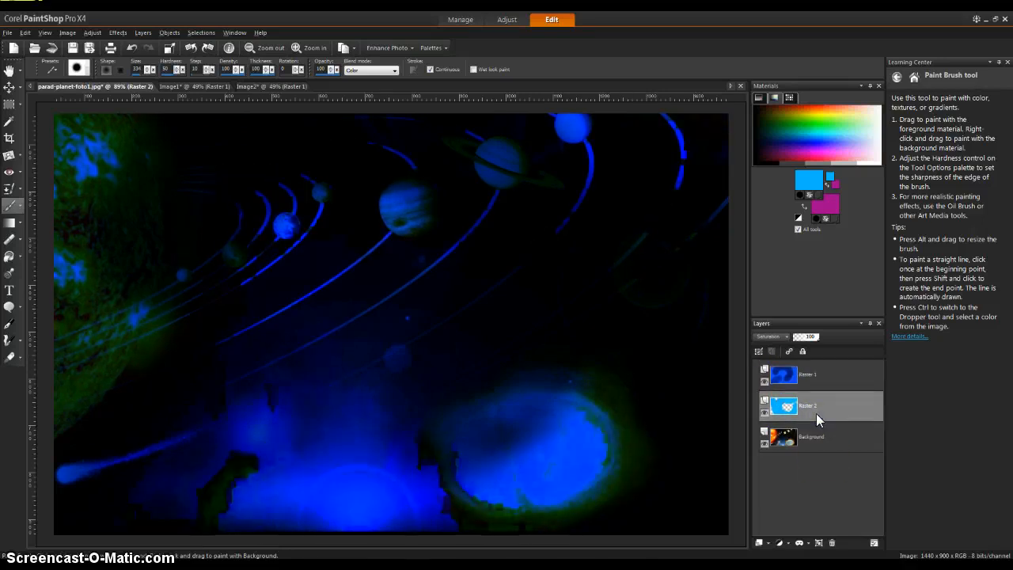
- Try the Color and Color (Legacy) blend modes on the Raster 2 layer beneath Raster 1
click(786, 339)
click(786, 340)
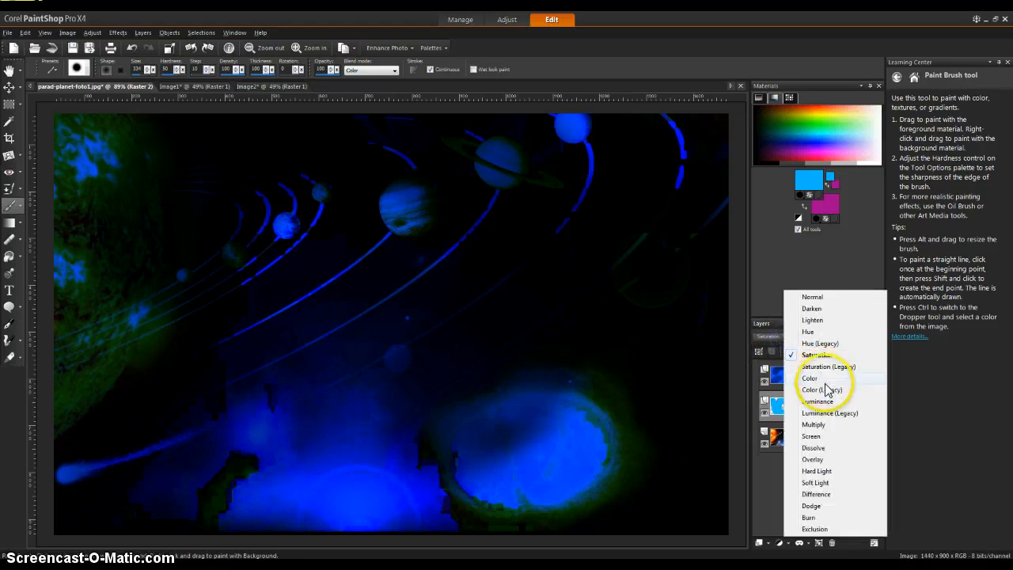
click(827, 389)
click(785, 338)
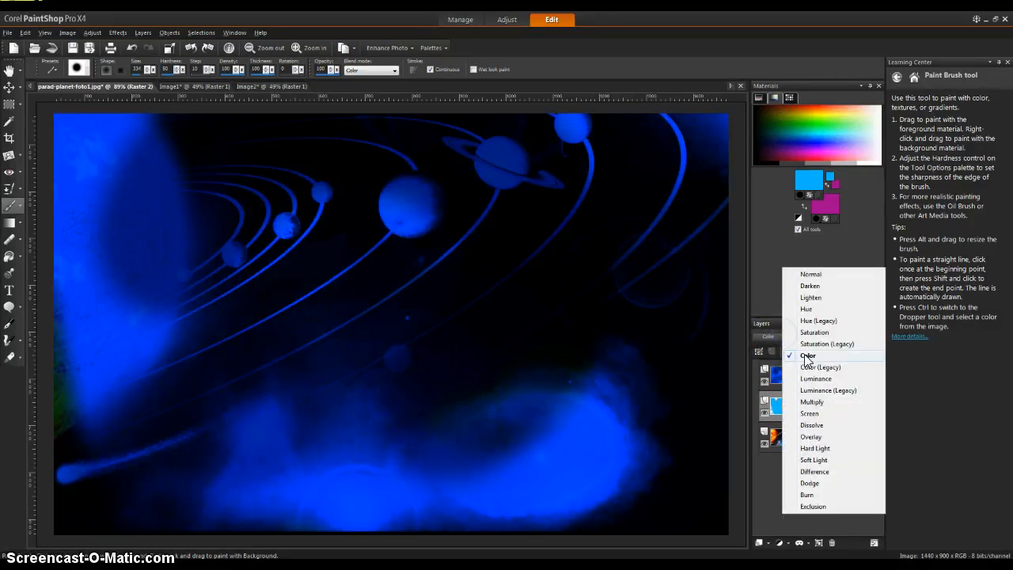
click(835, 357)
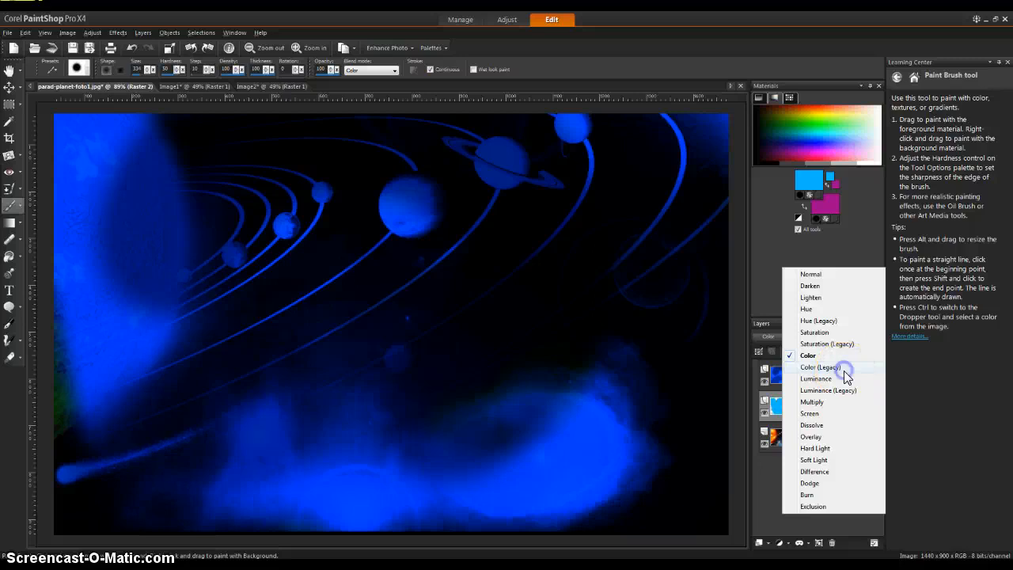
click(823, 368)
- Try the Luminance and Luminance (Legacy) blend modes on Raster 2
click(788, 338)
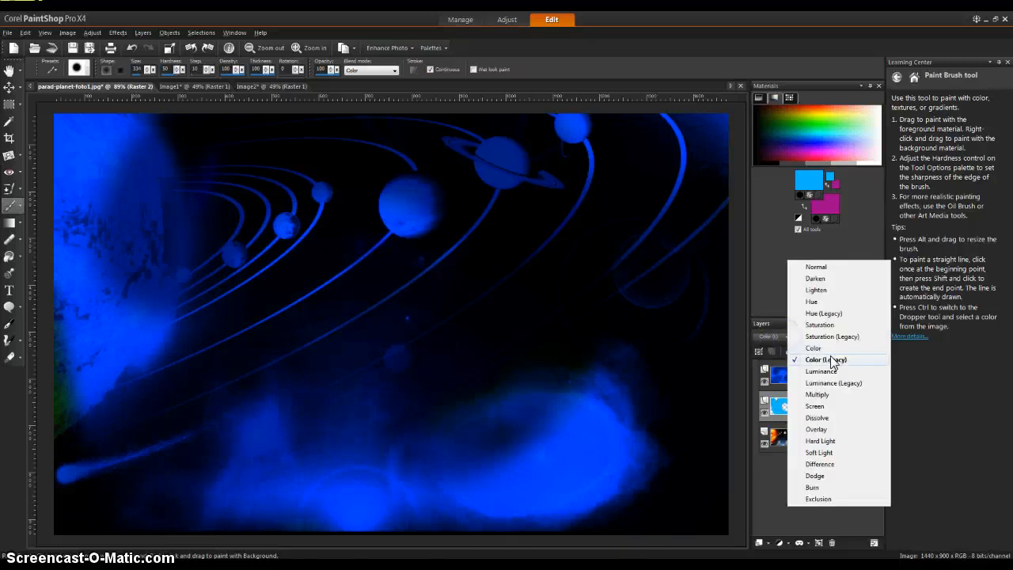
click(837, 371)
click(789, 340)
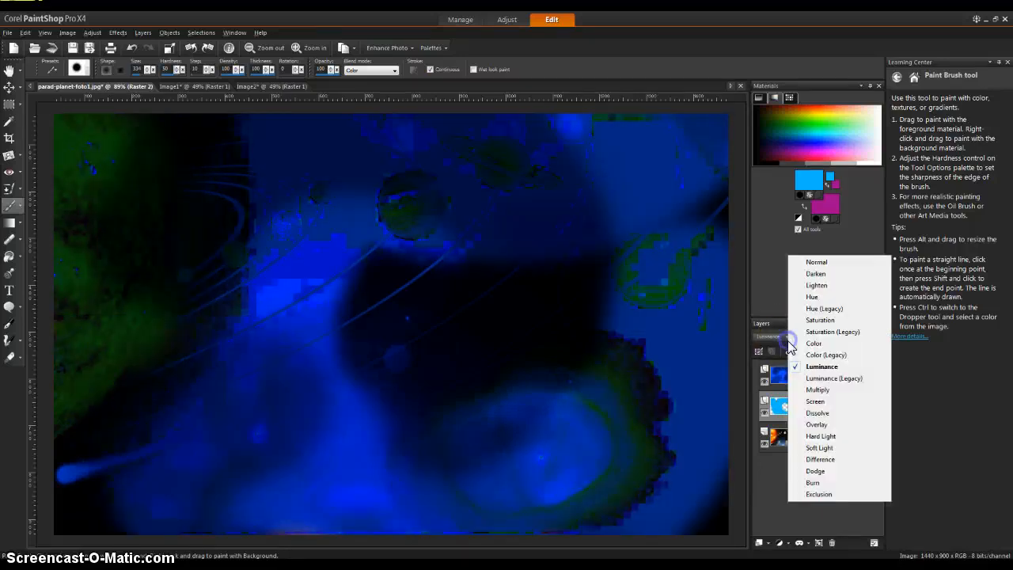
click(833, 377)
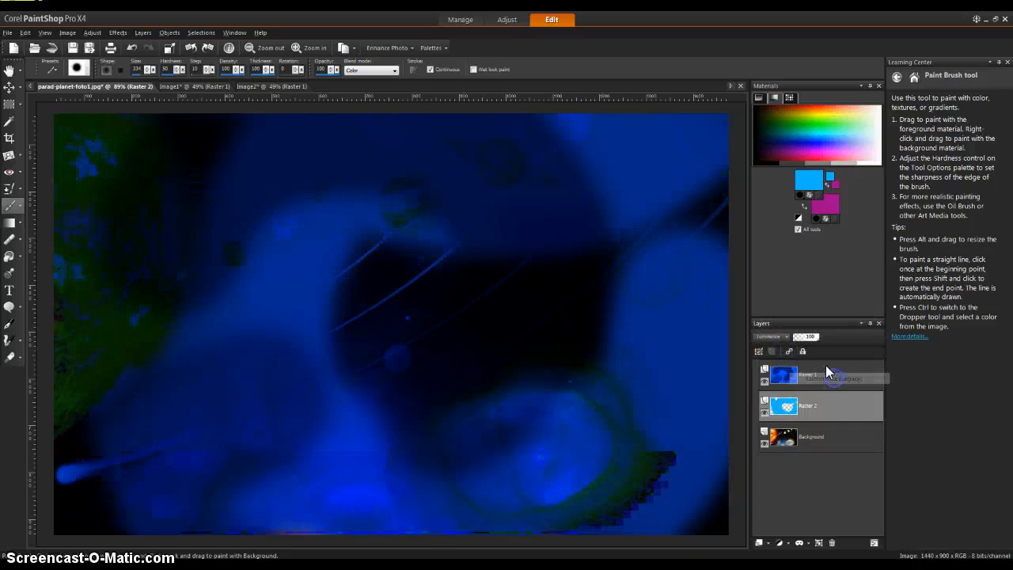
- Brush light blue into the gap of Raster 2 in Luminance mode, and switch the layer's blend mode to Dodge
click(787, 340)
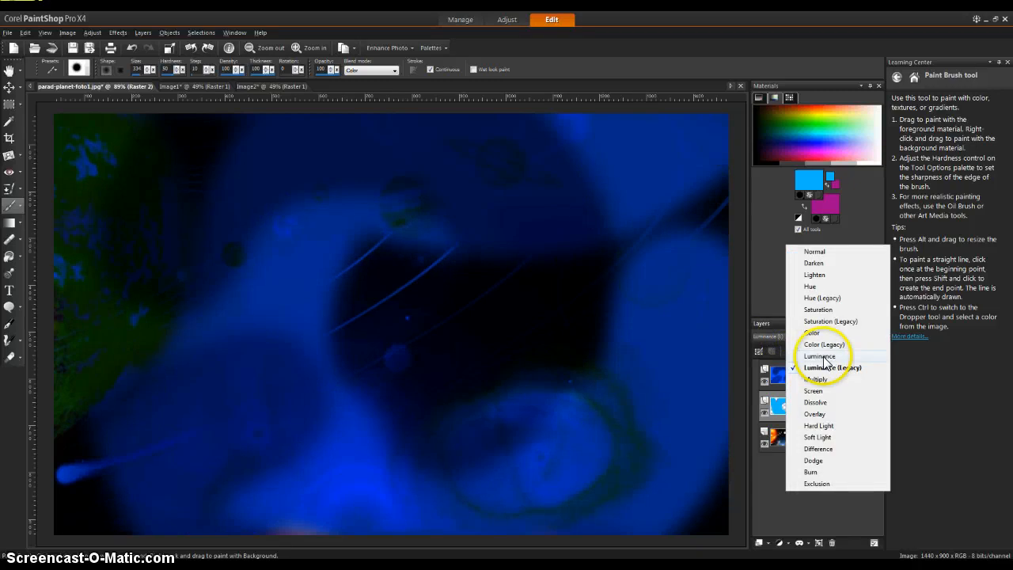
click(823, 357)
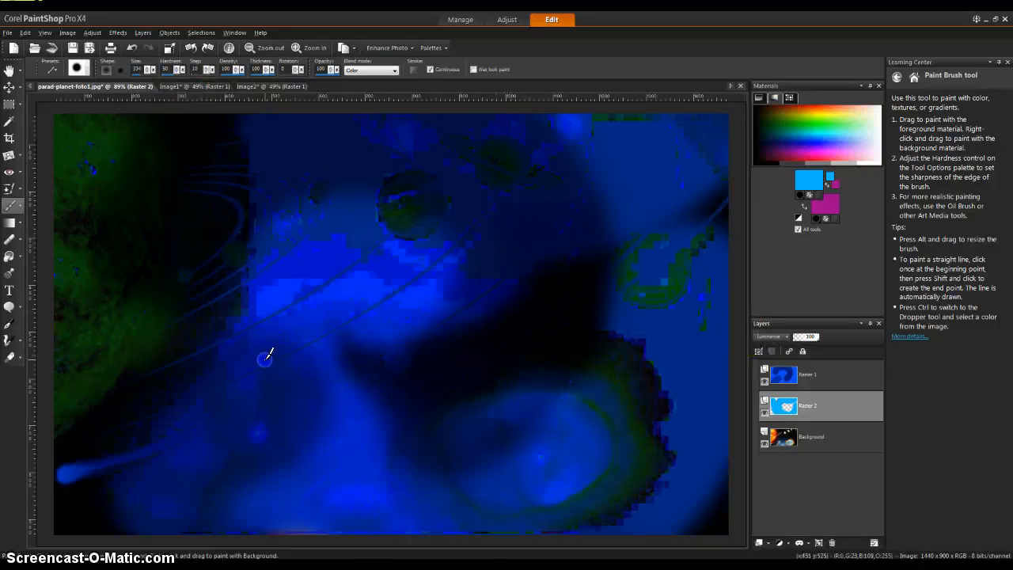
click(756, 337)
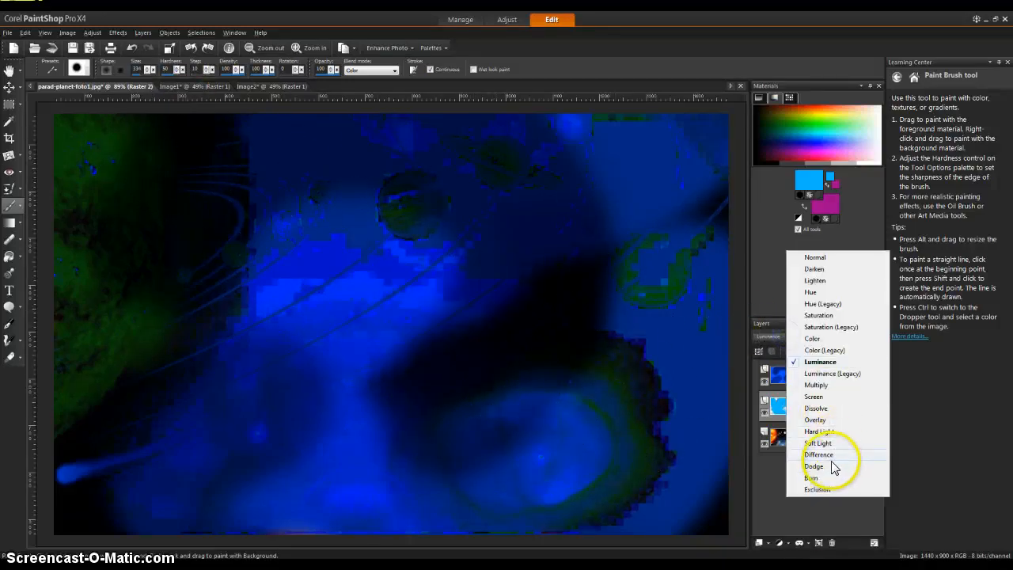
click(816, 466)
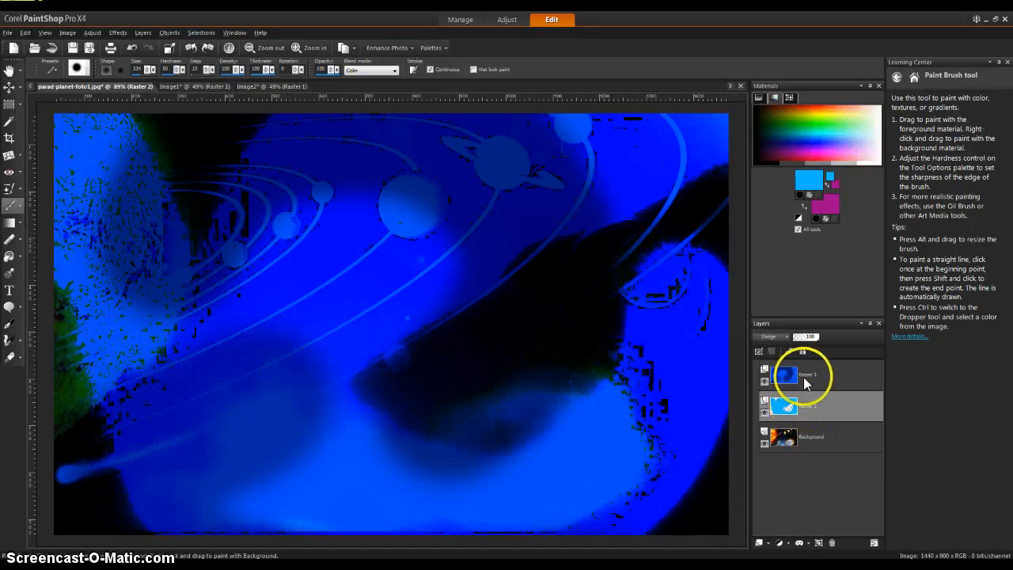
- Delete the Raster 1 layer from the planet photo
mouse_move(806, 385)
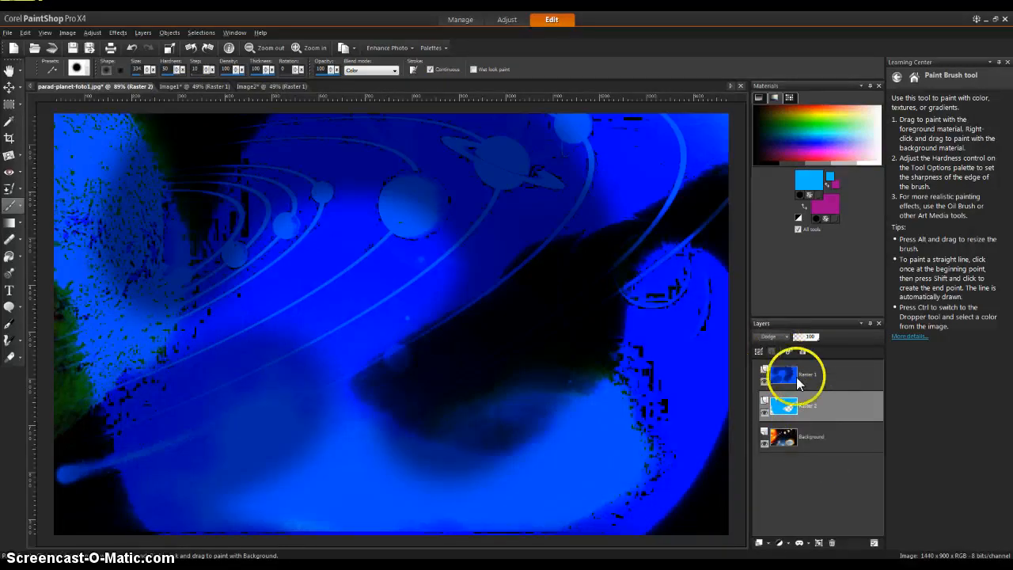
click(794, 370)
right_click(800, 373)
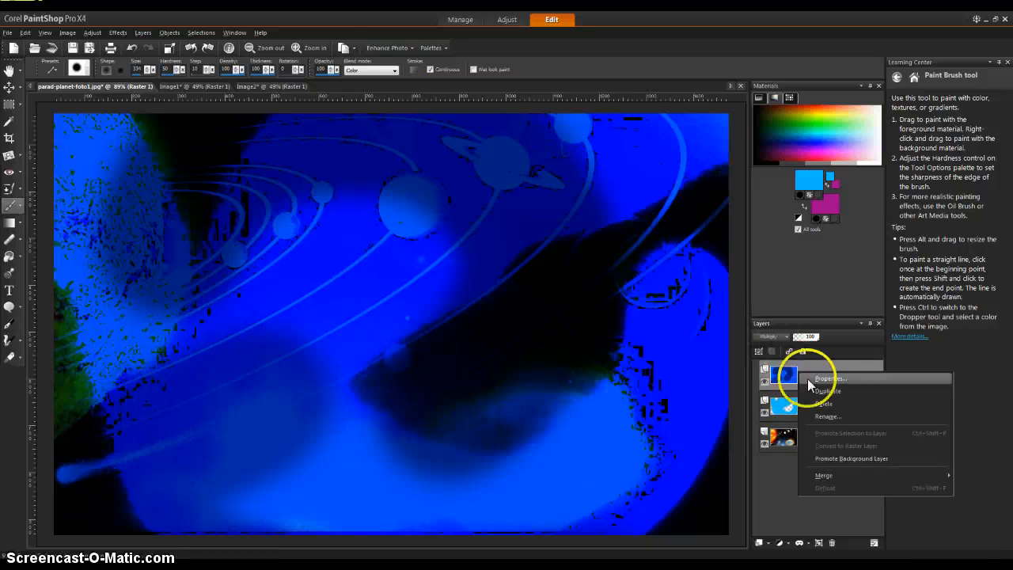
click(839, 407)
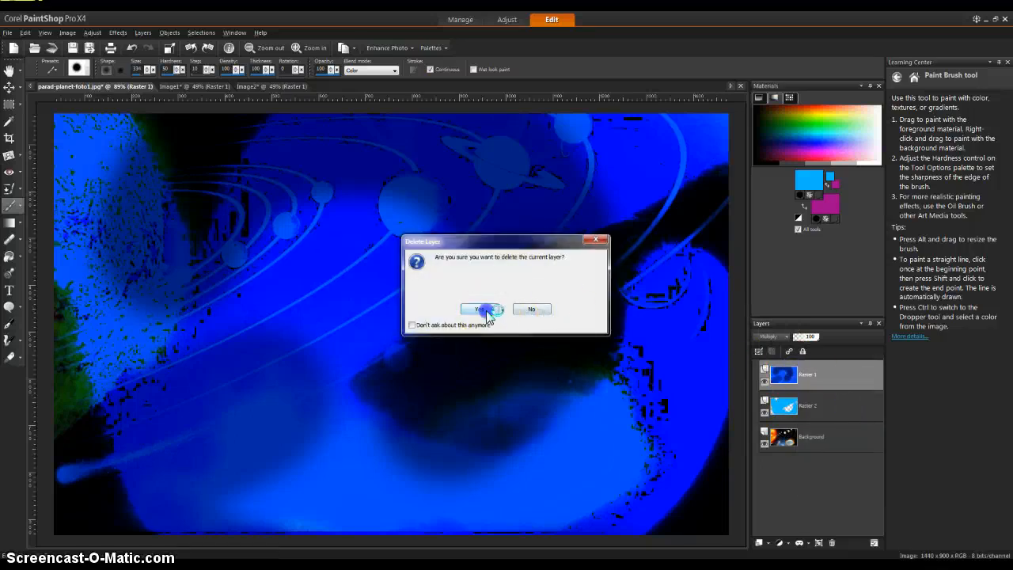
click(482, 306)
- Set the blend mode of the remaining Raster 2 layer to Overlay at opacity 100
click(784, 336)
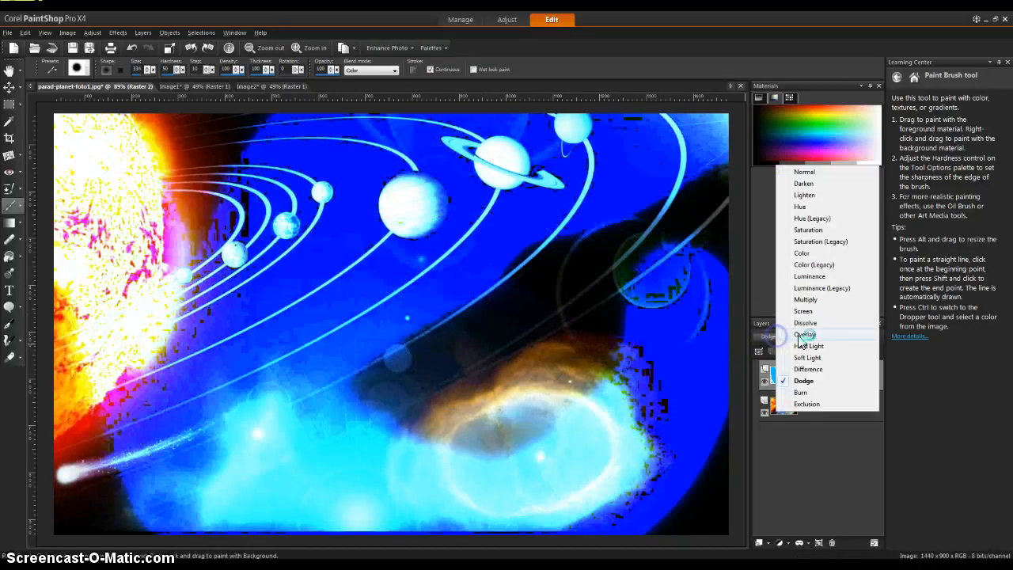
click(801, 336)
mouse_move(801, 340)
mouse_down()
mouse_move(839, 362)
mouse_move(855, 335)
mouse_move(811, 346)
mouse_move(819, 341)
mouse_up()
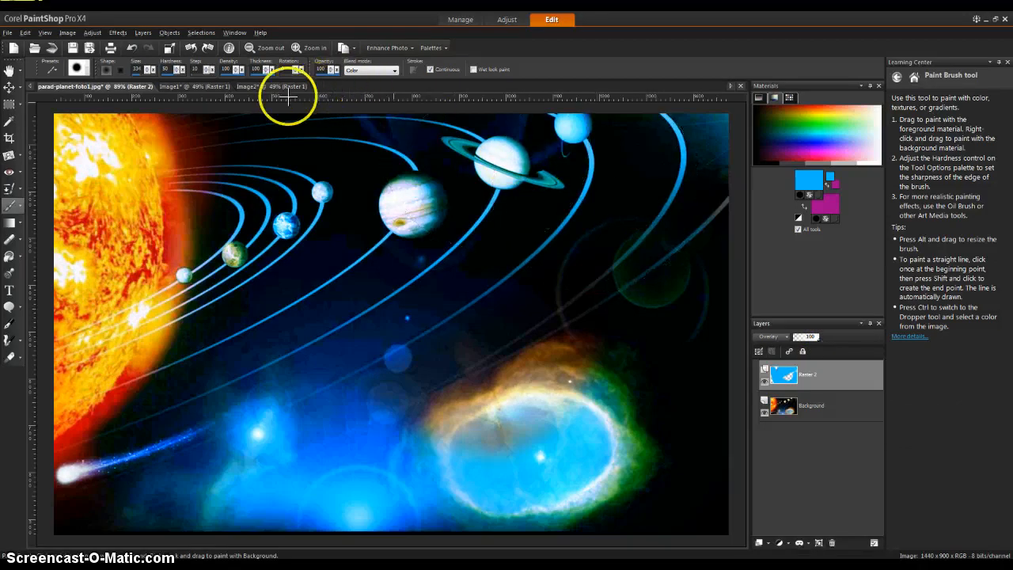
click(192, 86)
click(117, 87)
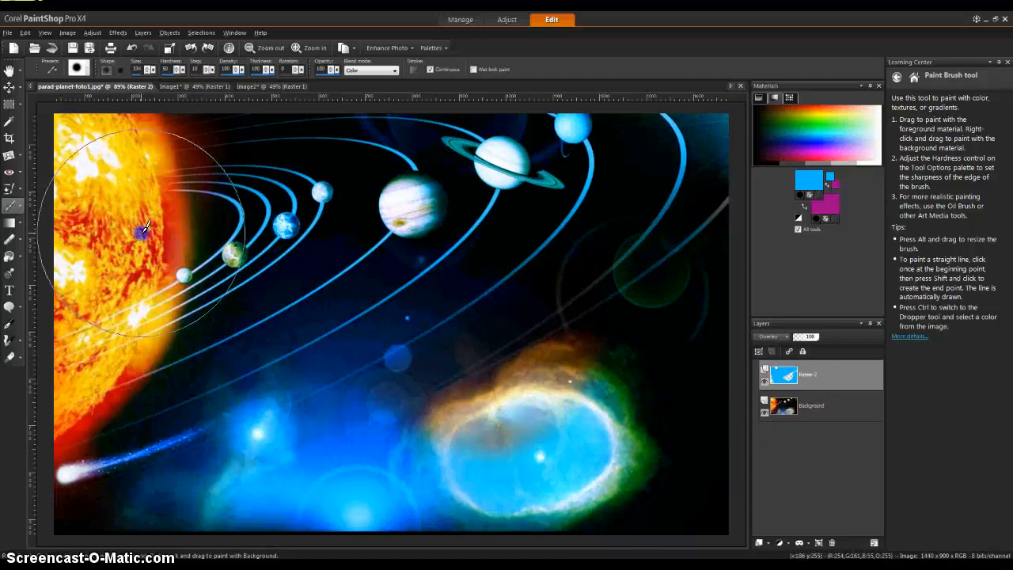
- Choose the bearded man's portrait from all picture tubes and stamp it near the photo's centre on the Raster 2 layer
click(15, 277)
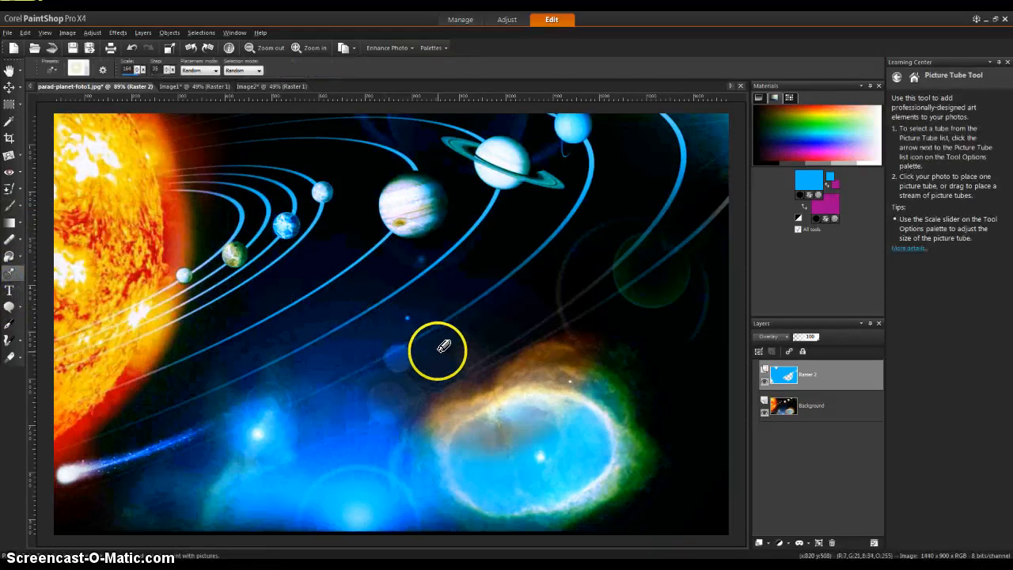
click(79, 70)
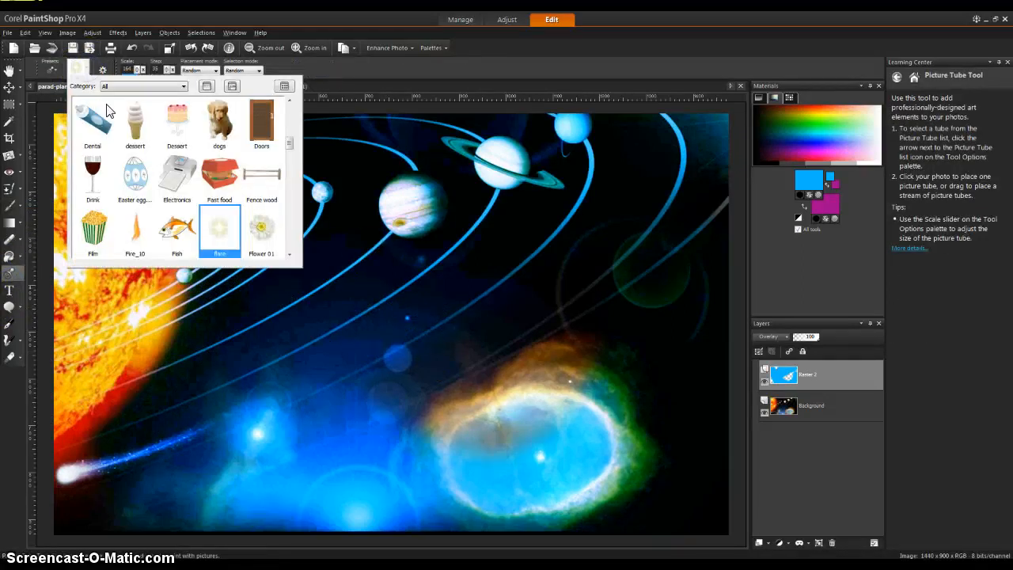
click(107, 113)
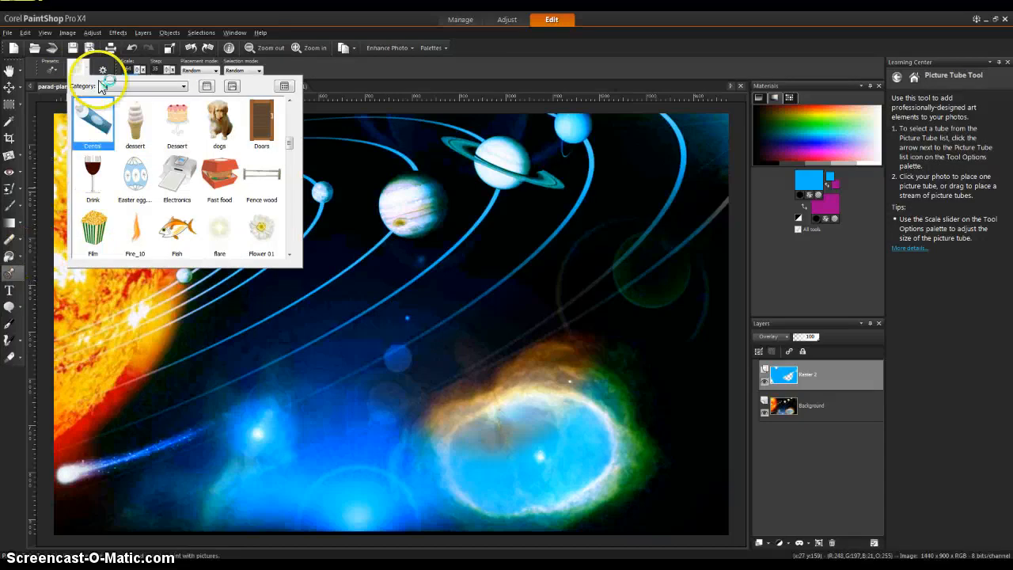
scroll(216, 182, down, 3)
click(223, 221)
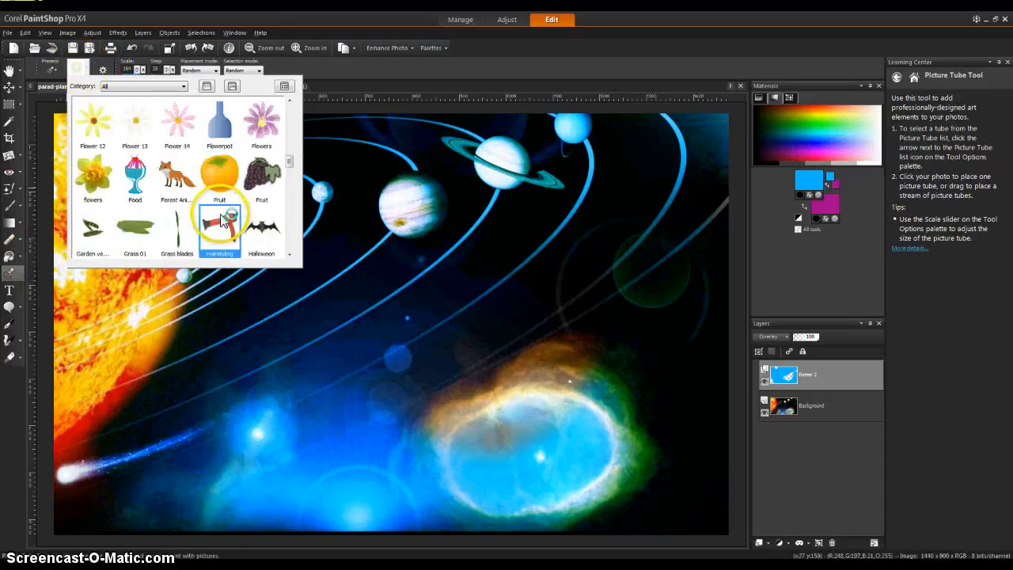
scroll(223, 221, down, 10)
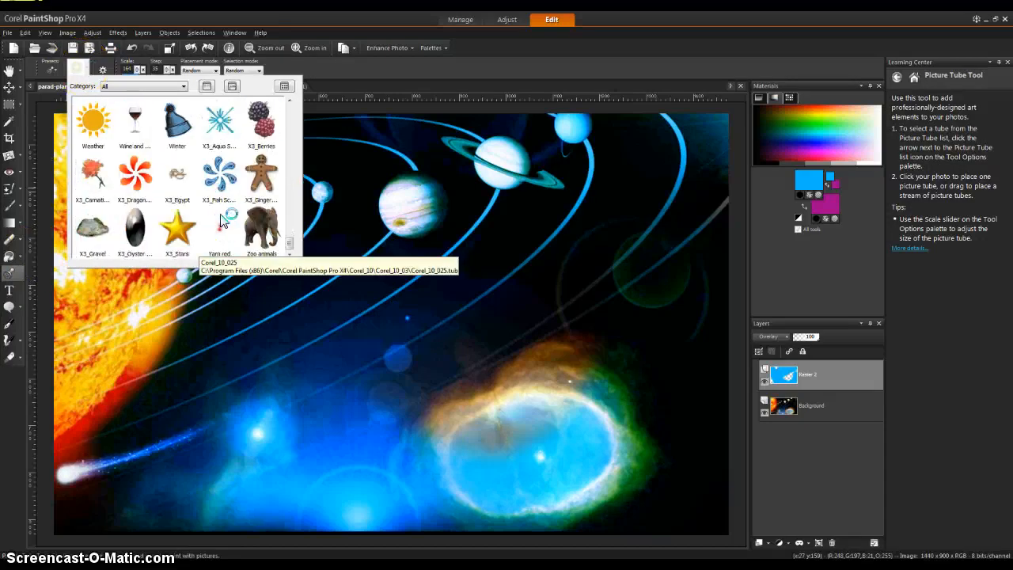
click(228, 229)
scroll(229, 233, up, 12)
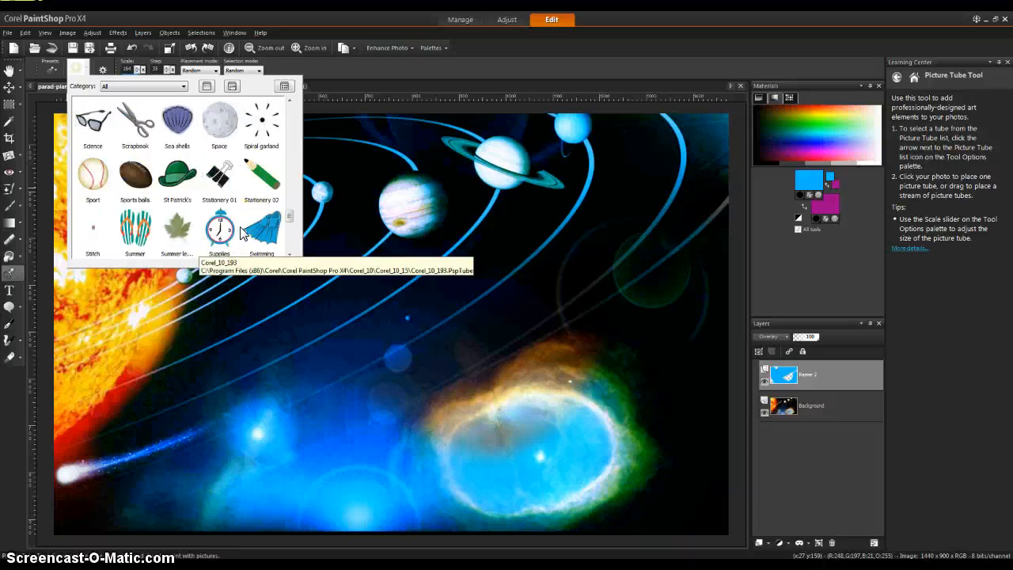
scroll(230, 228, up, 6)
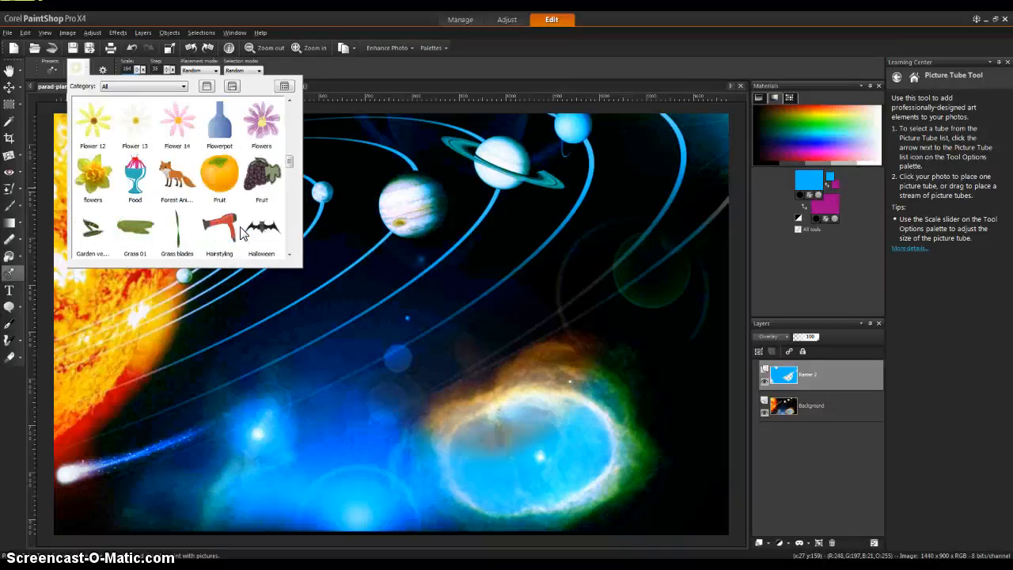
scroll(221, 225, down, 3)
click(219, 223)
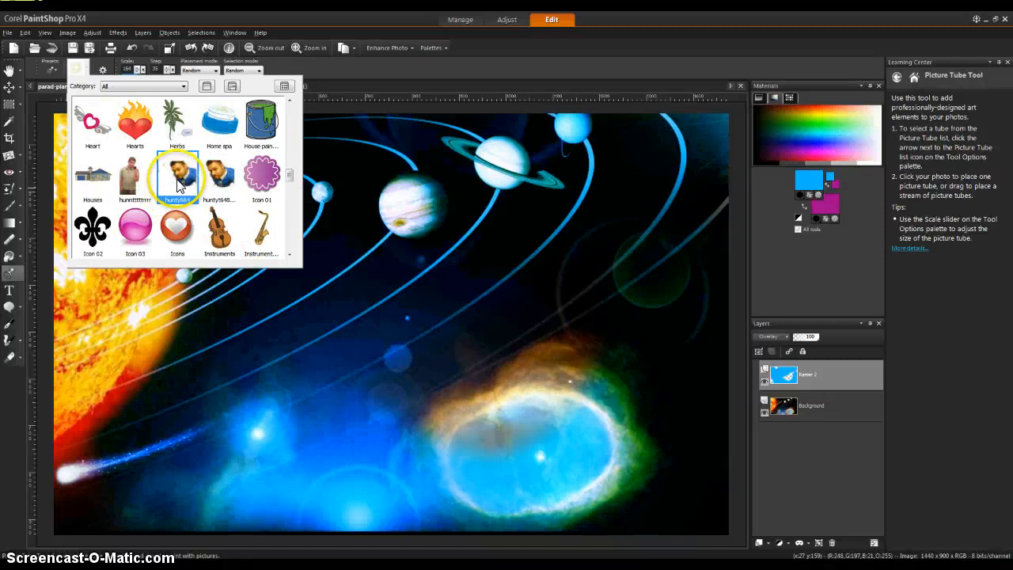
click(486, 301)
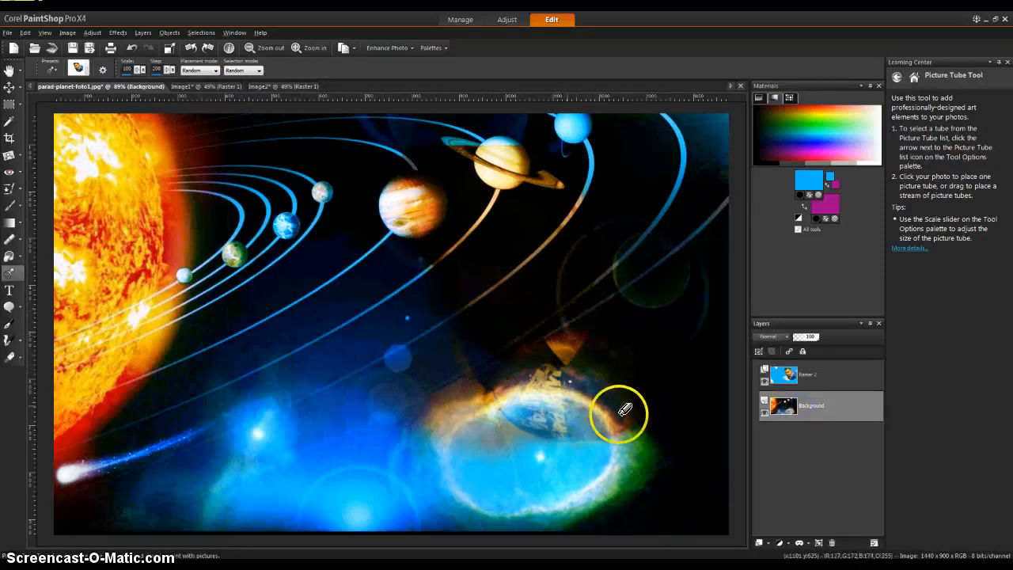
- Try stamping the portrait tube on the Background layer and moving the Raster 2 layer around over the photo
click(352, 338)
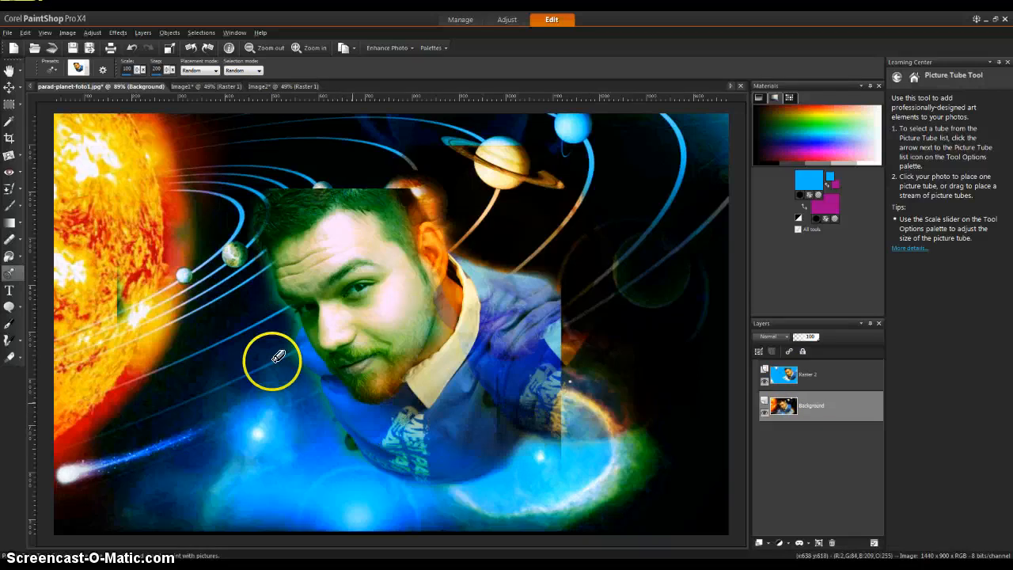
click(8, 87)
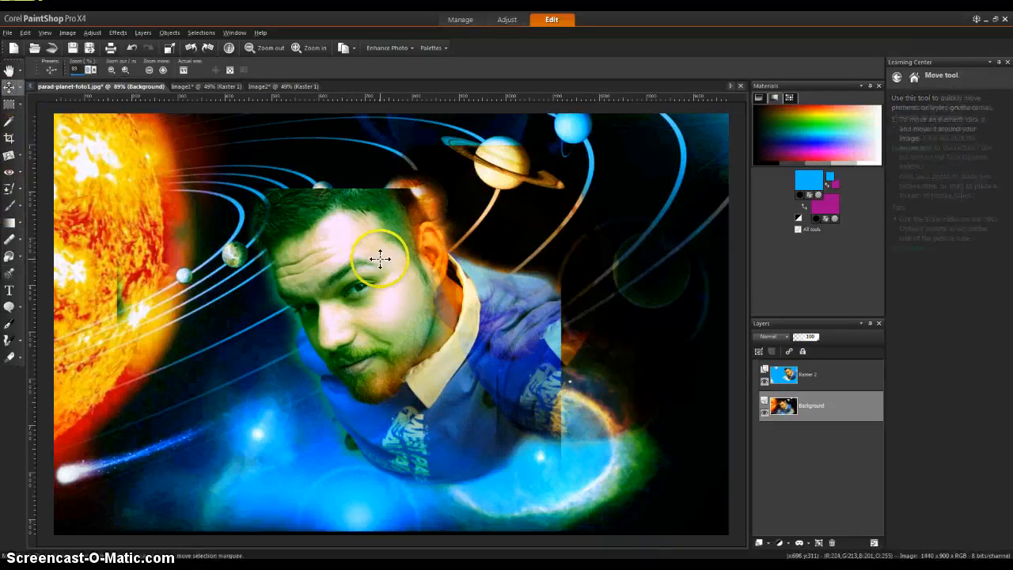
click(388, 256)
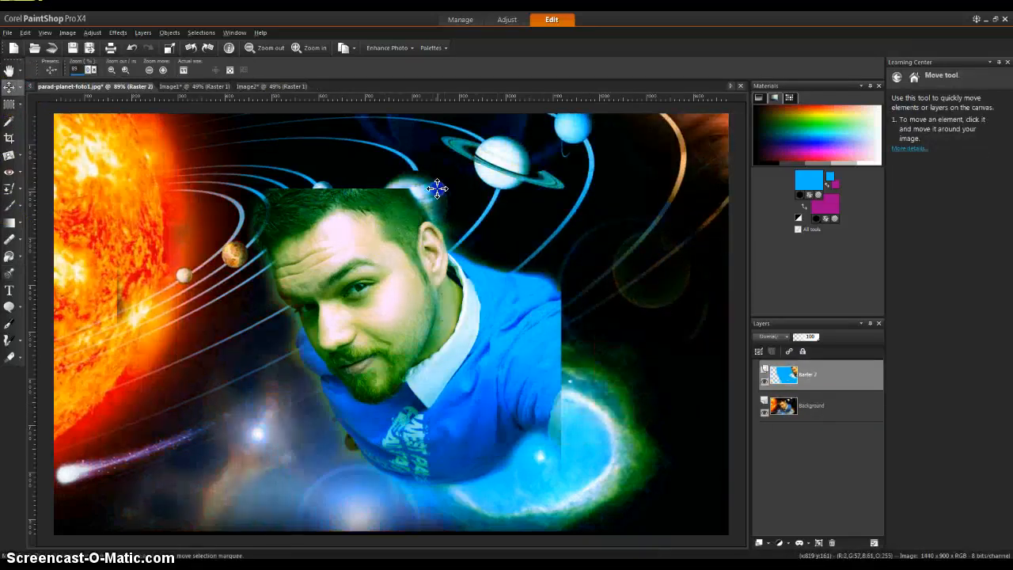
drag(622, 312, 408, 301)
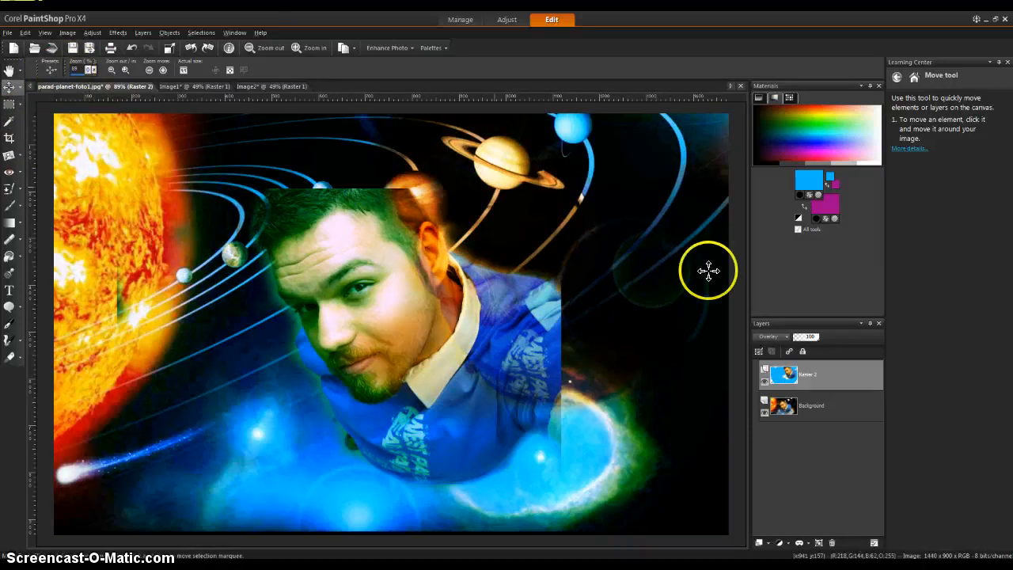
- Undo the moves of Raster 2 and the portrait stamp on the Background layer
click(131, 48)
click(132, 49)
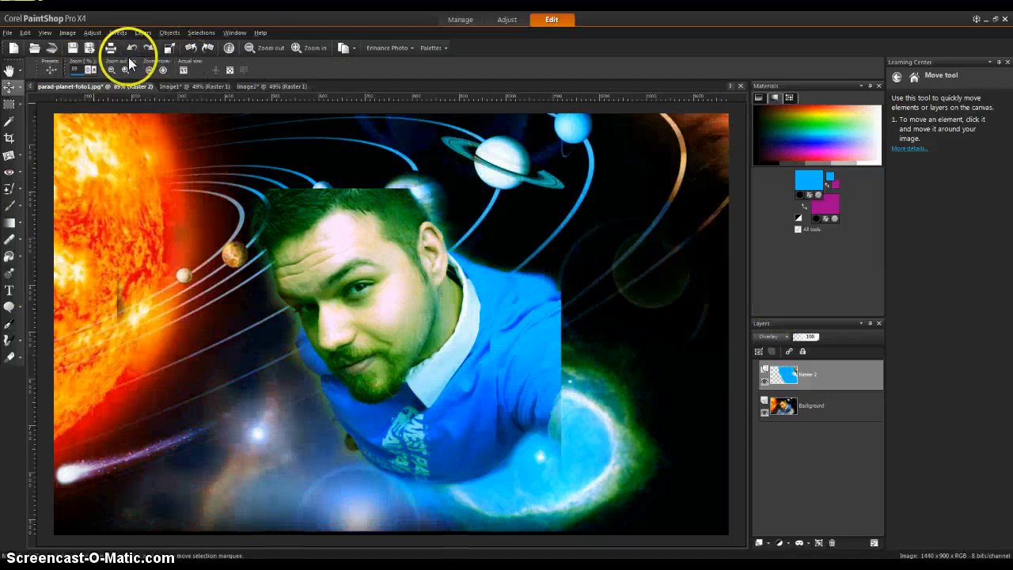
click(130, 51)
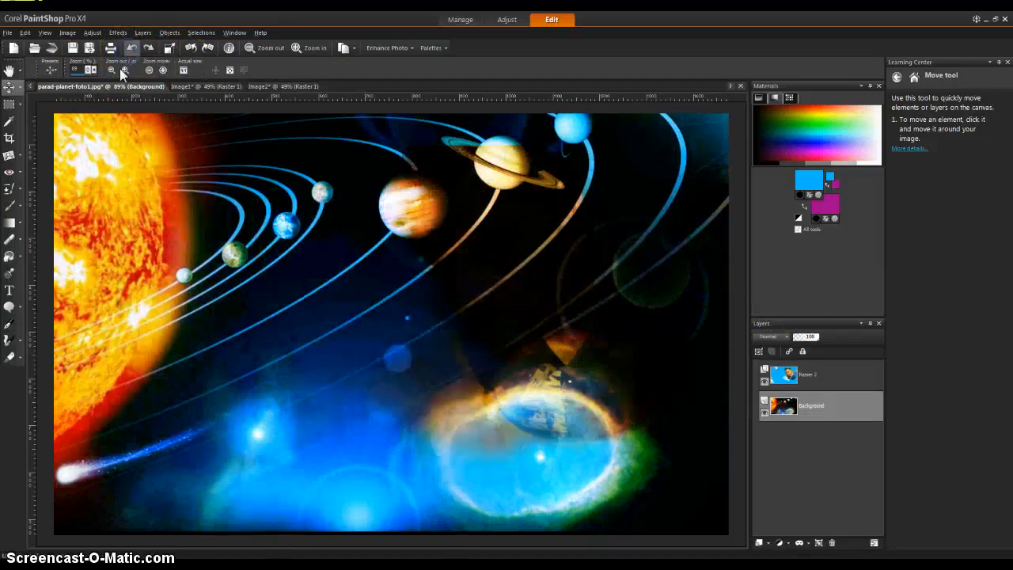
- Stamp the portrait picture tube on the Background layer at the photo's upper right, lower left, upper centre and lower right
click(10, 260)
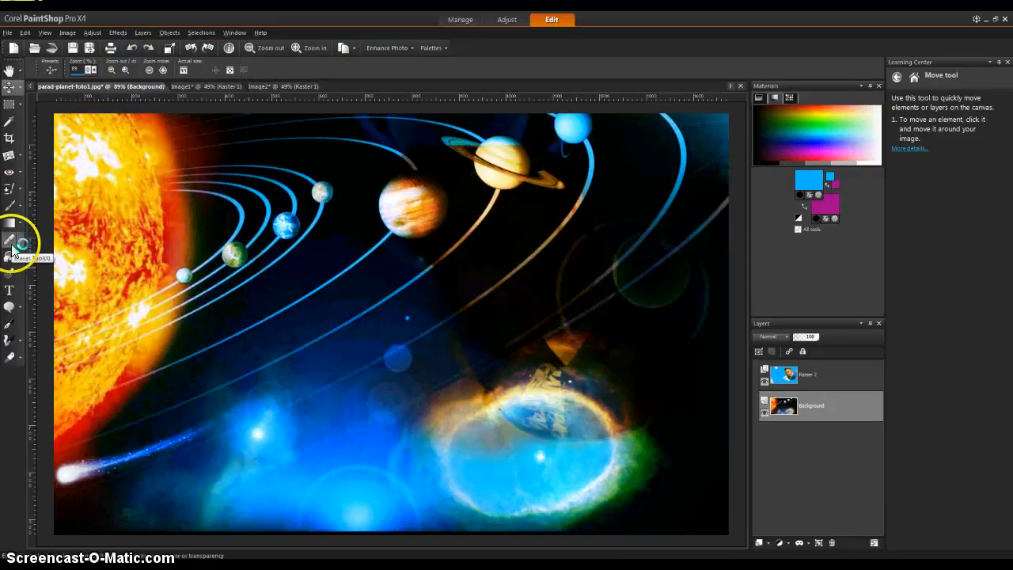
click(10, 272)
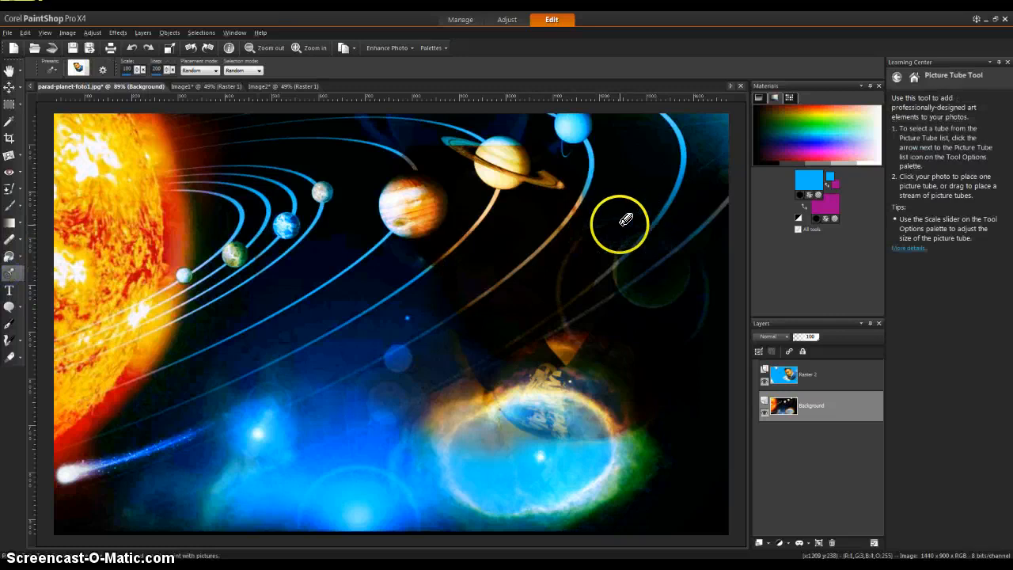
click(590, 266)
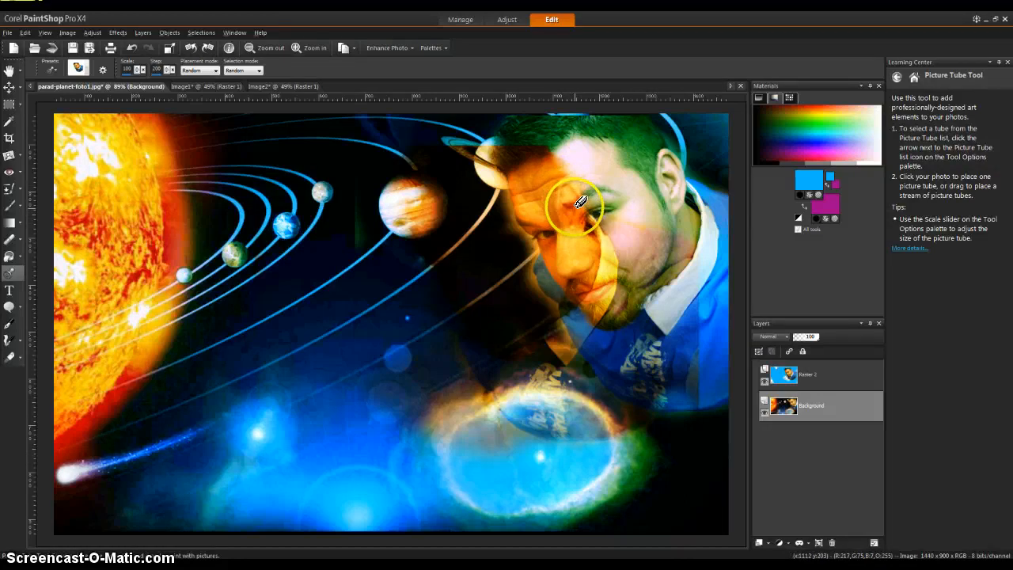
click(238, 421)
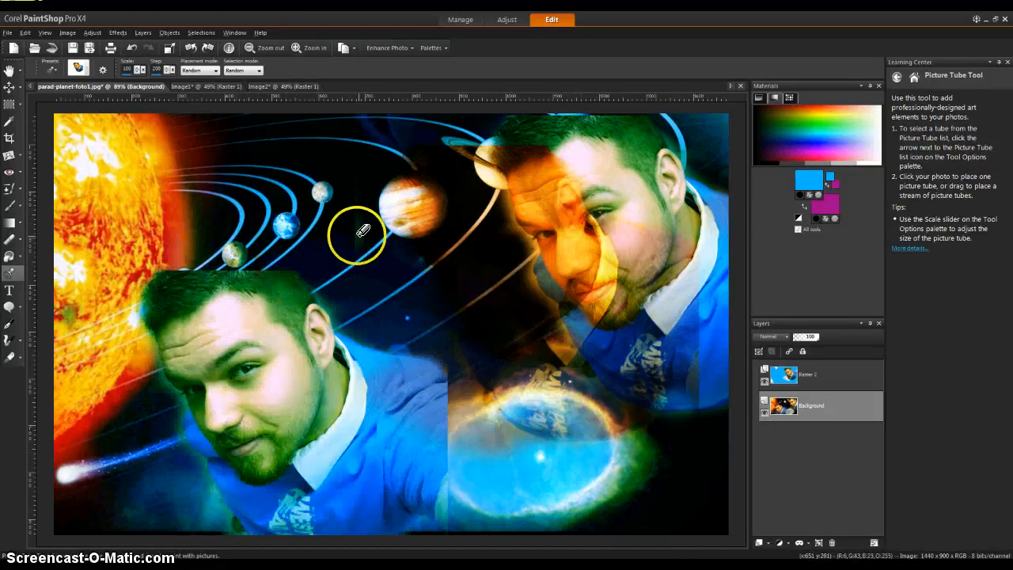
click(400, 230)
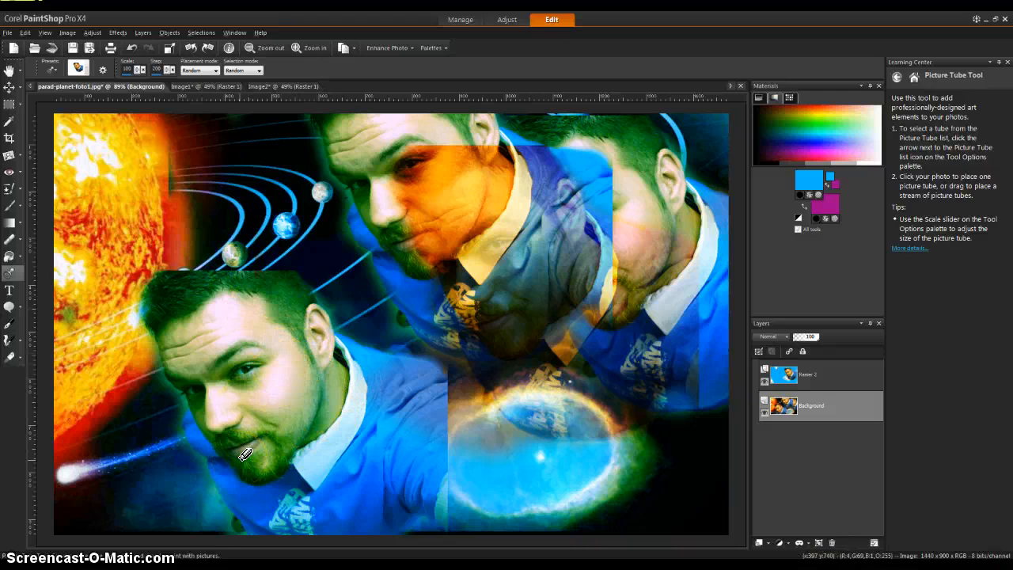
click(665, 428)
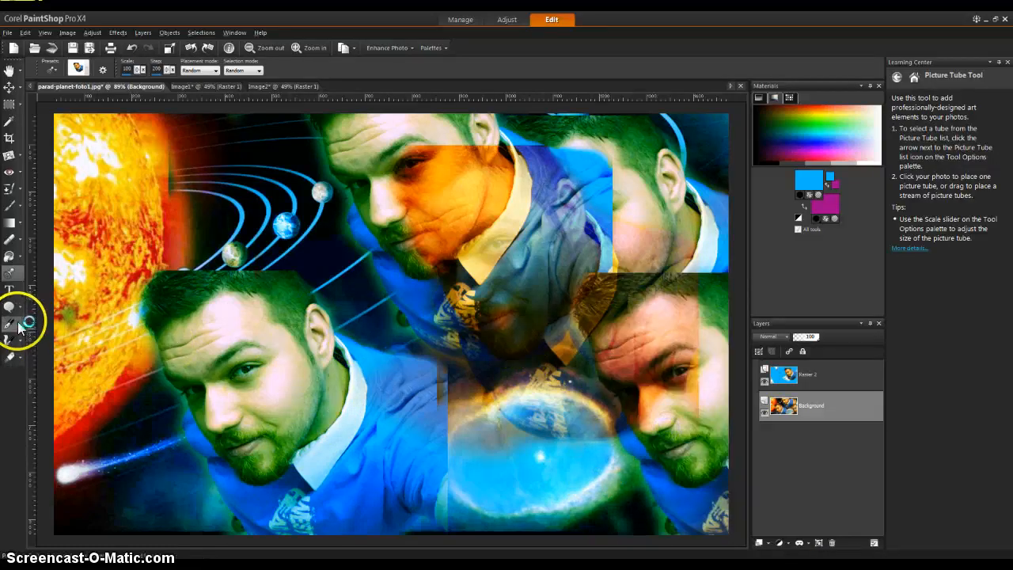
- Lighten the sun with the Lighten/Darken brush in RGB mode, and darken the portraits and the nebula on the Background layer
click(21, 247)
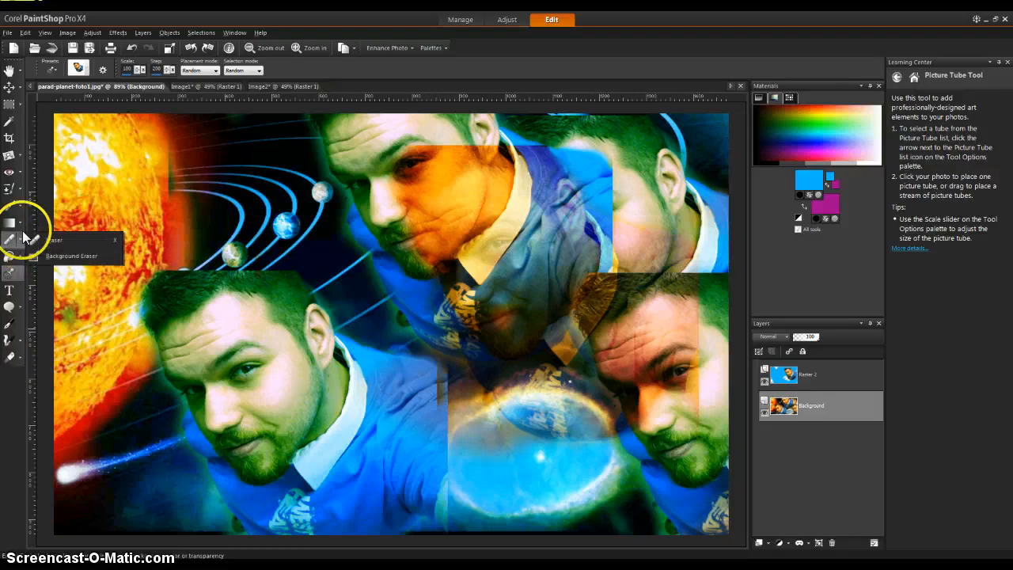
click(24, 229)
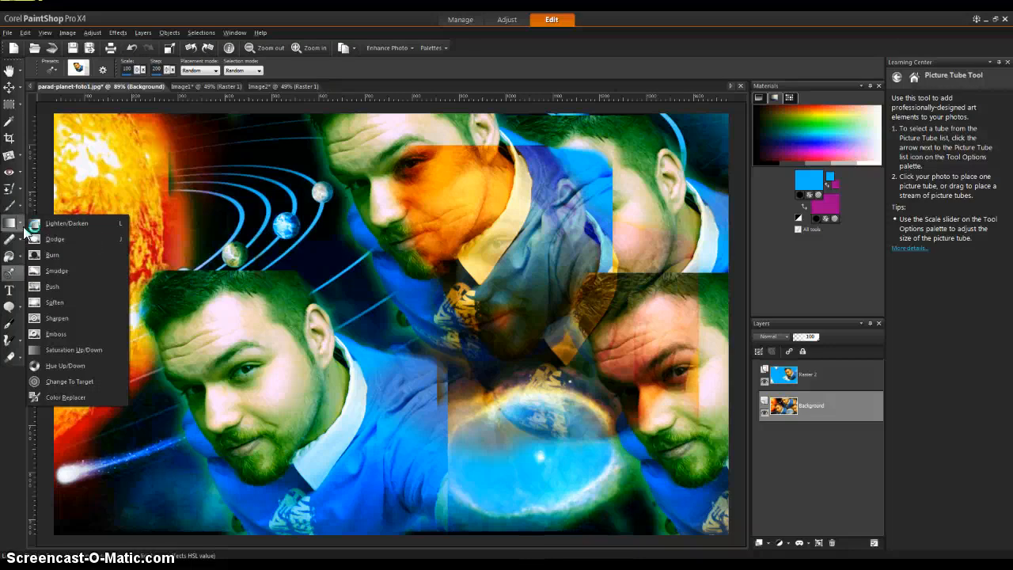
click(94, 227)
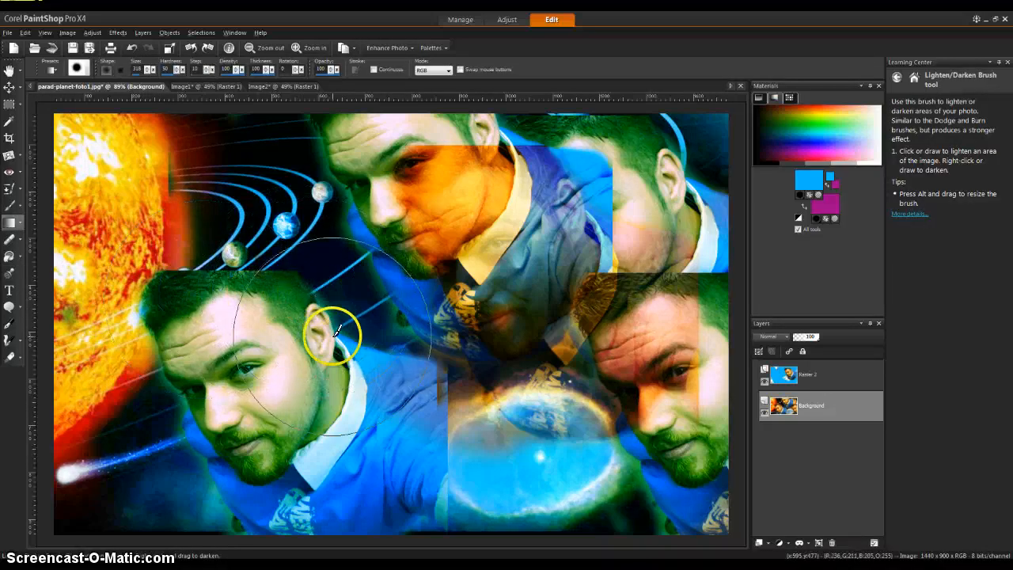
mouse_move(337, 331)
mouse_down()
mouse_move(304, 360)
mouse_move(274, 361)
mouse_move(226, 329)
mouse_move(183, 264)
mouse_move(163, 190)
mouse_move(141, 153)
mouse_move(118, 153)
mouse_move(104, 326)
mouse_move(72, 414)
mouse_move(119, 343)
mouse_move(119, 127)
mouse_up()
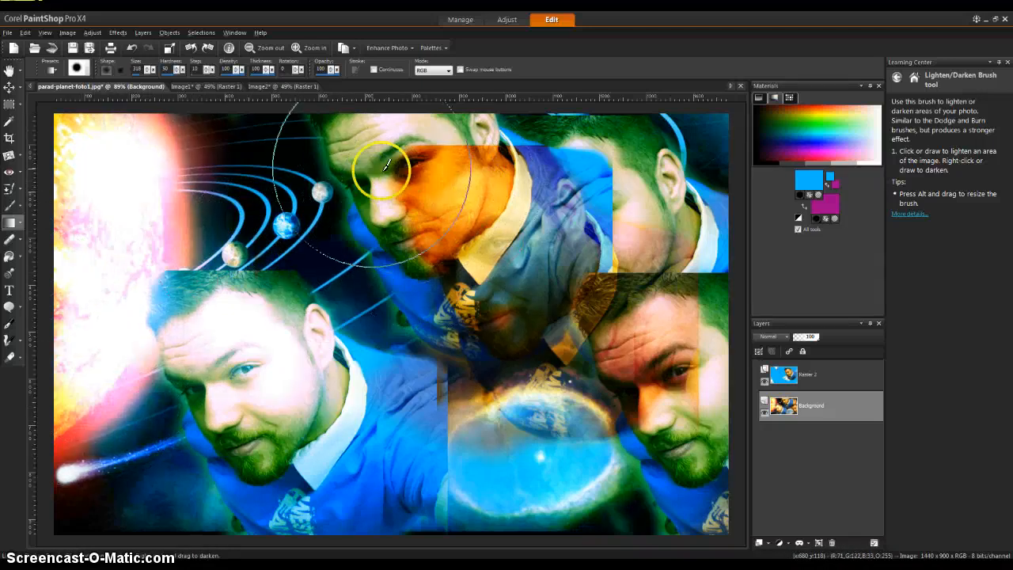
mouse_move(386, 164)
mouse_down()
mouse_move(427, 171)
mouse_move(403, 182)
mouse_move(372, 159)
mouse_move(500, 196)
mouse_move(475, 198)
mouse_move(617, 197)
mouse_move(642, 269)
mouse_move(634, 388)
mouse_move(238, 365)
mouse_move(198, 340)
mouse_move(368, 325)
mouse_move(650, 510)
mouse_move(292, 301)
mouse_move(287, 276)
mouse_move(430, 403)
mouse_up()
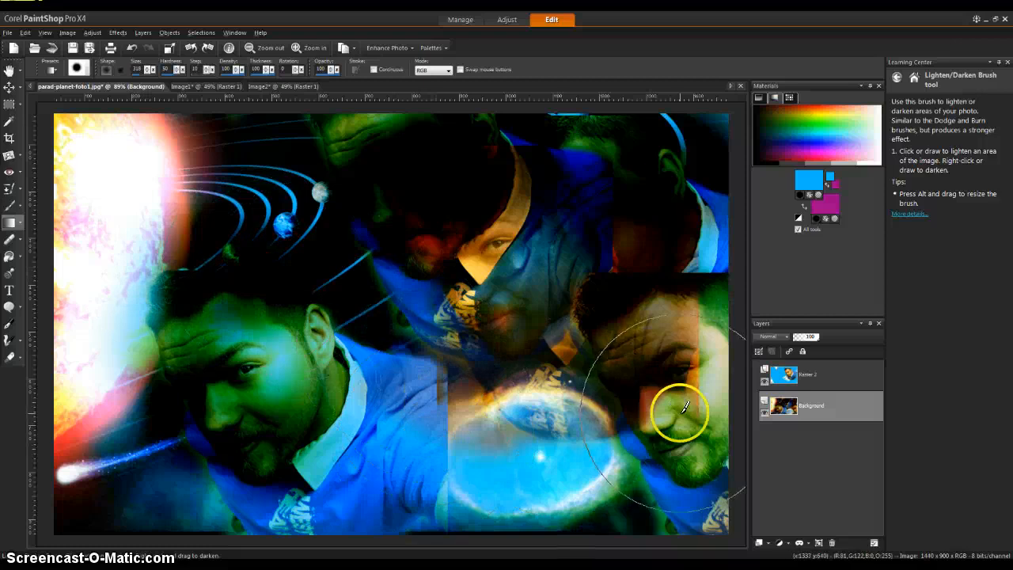
mouse_move(685, 407)
mouse_down()
mouse_move(590, 435)
mouse_move(441, 401)
mouse_move(642, 457)
mouse_move(646, 444)
mouse_move(512, 431)
mouse_move(452, 402)
mouse_move(472, 455)
mouse_move(507, 476)
mouse_move(673, 479)
mouse_up()
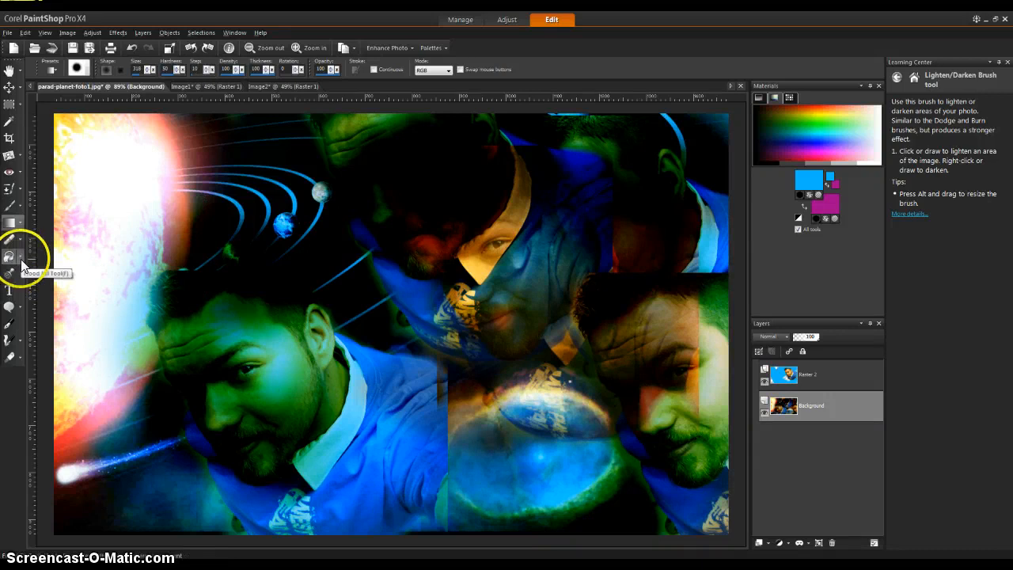
- Warp the Background portraits with the Warp Brush, pulling the lower-left man's ear into a tall point and distorting the collar and eyes
click(8, 342)
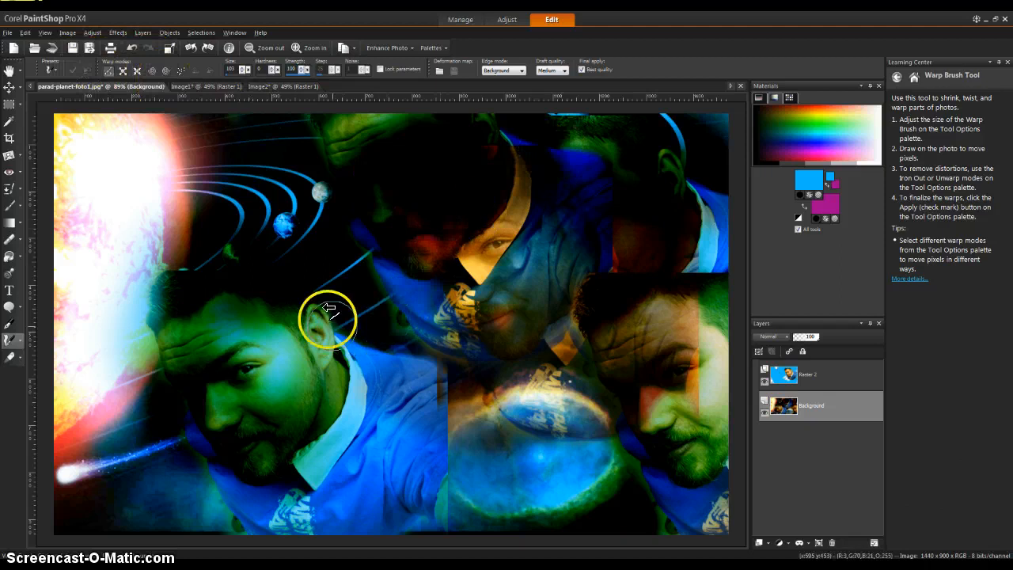
drag(318, 295, 316, 253)
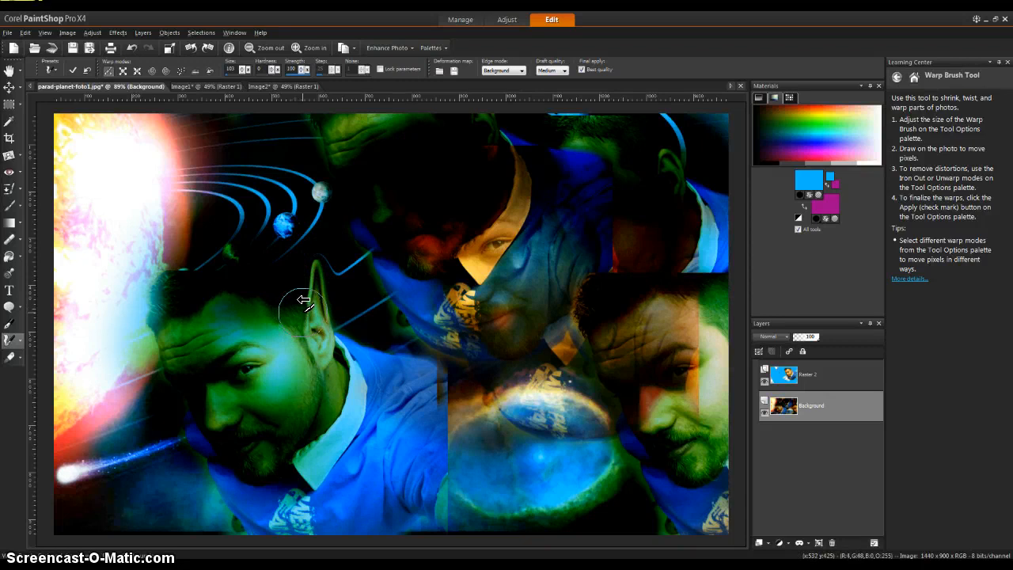
drag(304, 300, 307, 301)
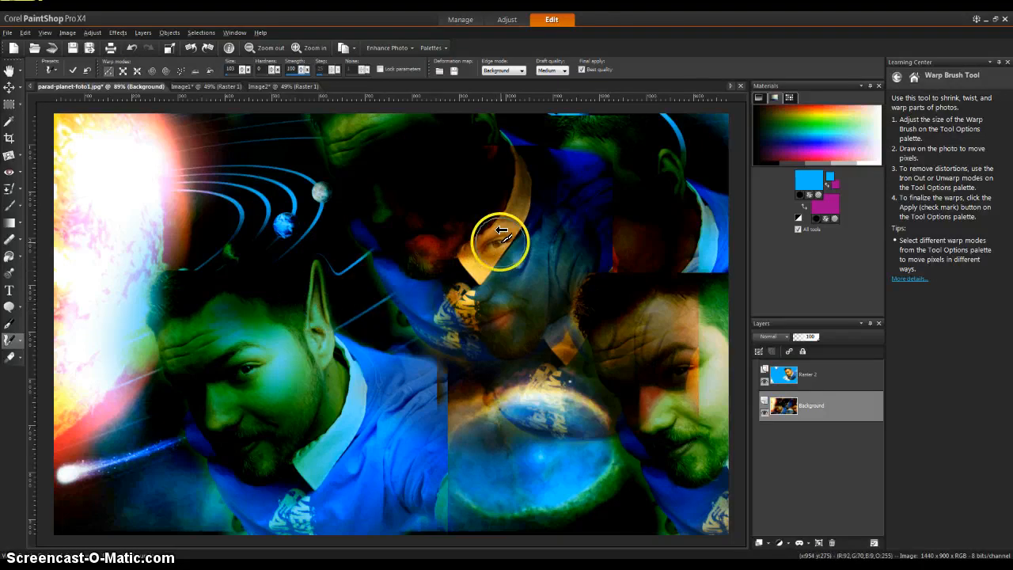
drag(501, 229, 509, 248)
drag(684, 375, 694, 394)
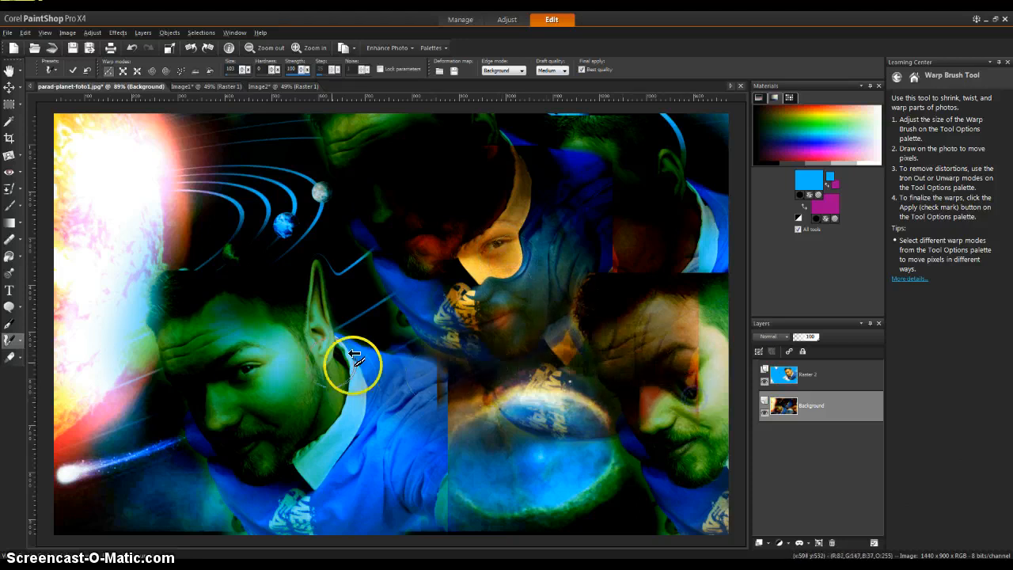
mouse_move(250, 372)
mouse_down()
mouse_move(260, 450)
mouse_move(275, 555)
mouse_move(294, 425)
mouse_move(252, 406)
mouse_move(209, 418)
mouse_move(224, 415)
mouse_move(203, 395)
mouse_move(245, 449)
mouse_move(205, 384)
mouse_move(268, 384)
mouse_move(320, 314)
mouse_move(232, 389)
mouse_move(188, 378)
mouse_up()
mouse_move(305, 485)
mouse_down()
mouse_move(359, 412)
mouse_move(430, 412)
mouse_move(539, 386)
mouse_move(601, 335)
mouse_move(404, 298)
mouse_move(400, 308)
mouse_move(415, 308)
mouse_move(416, 342)
mouse_up()
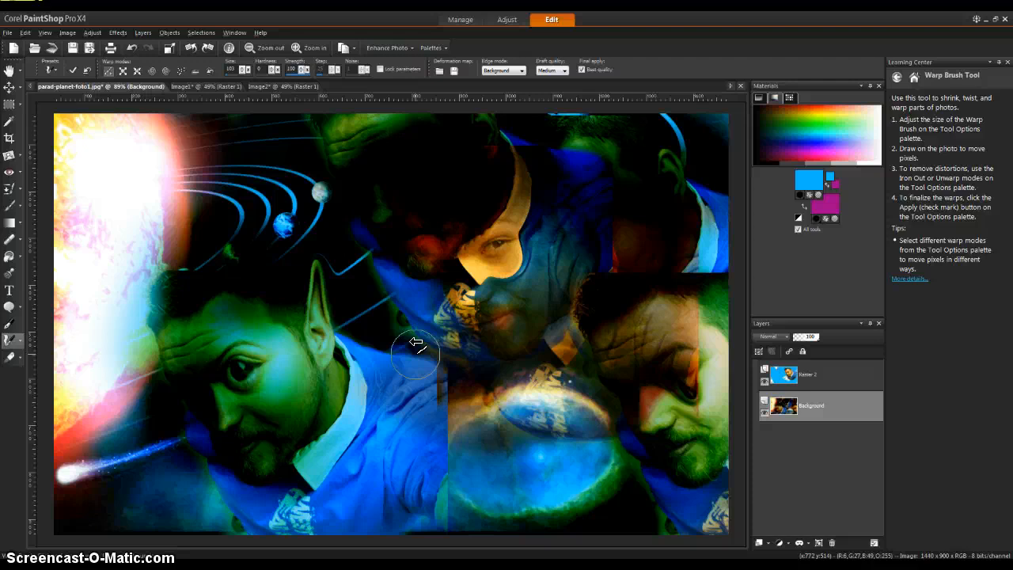
click(92, 32)
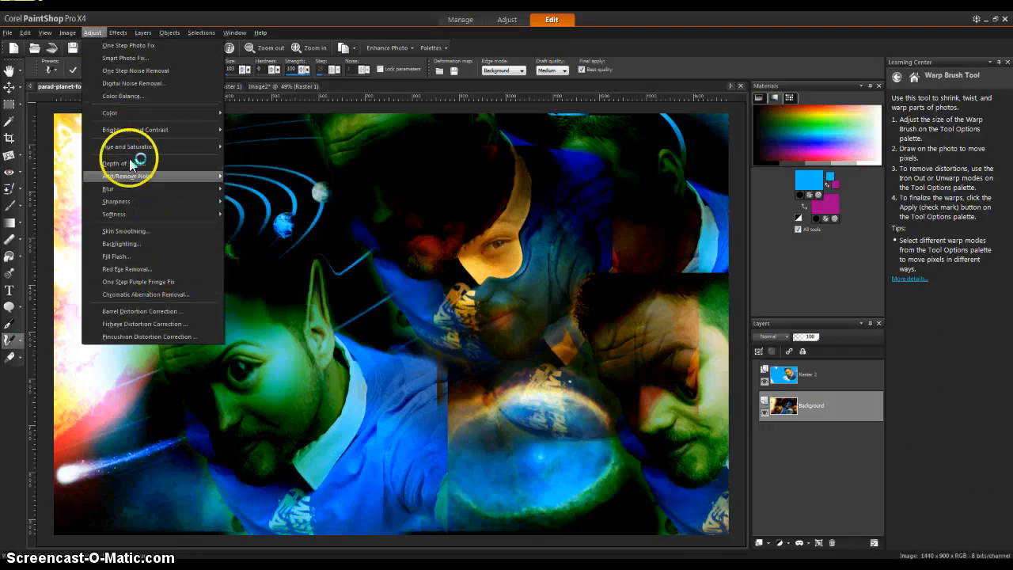
mouse_move(120, 33)
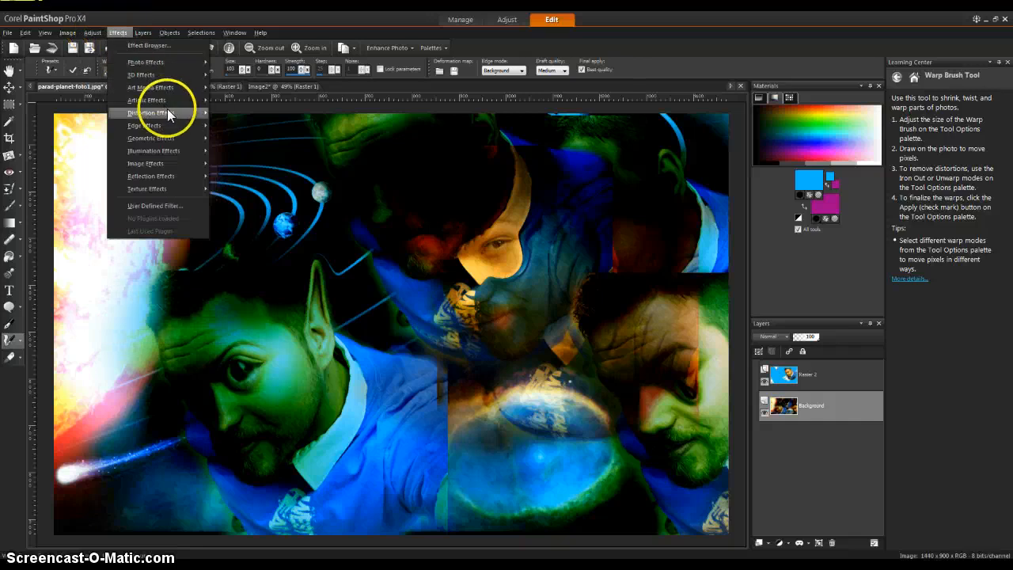
mouse_move(70, 33)
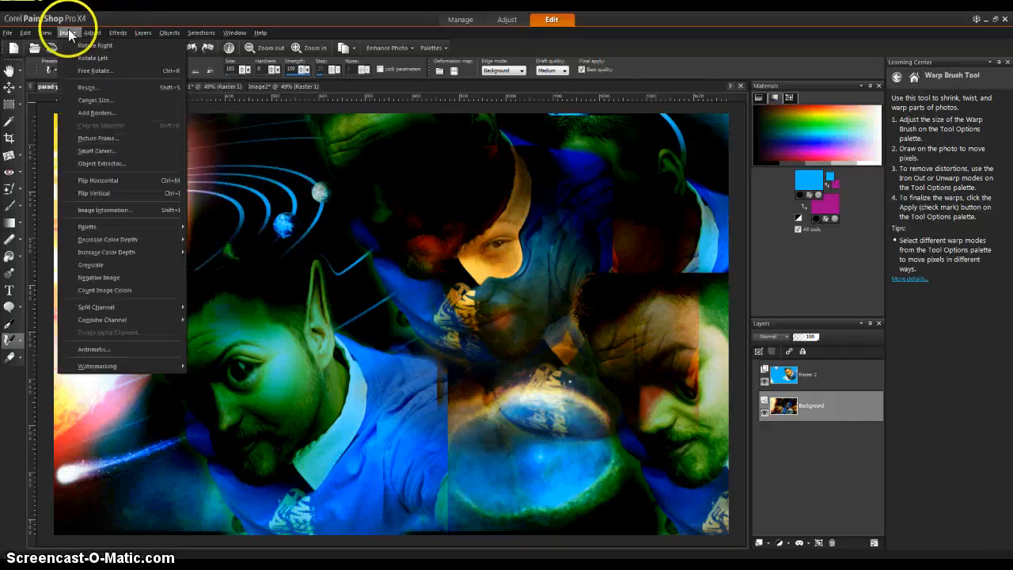
- Add the Edge oval 04 picture frame outside the image on the current Background layer
click(110, 139)
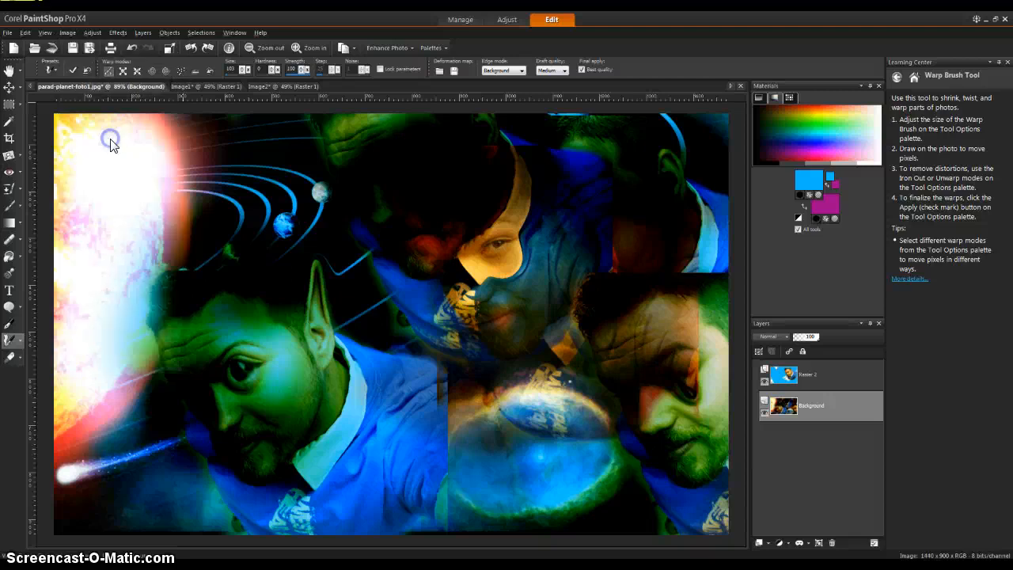
click(467, 293)
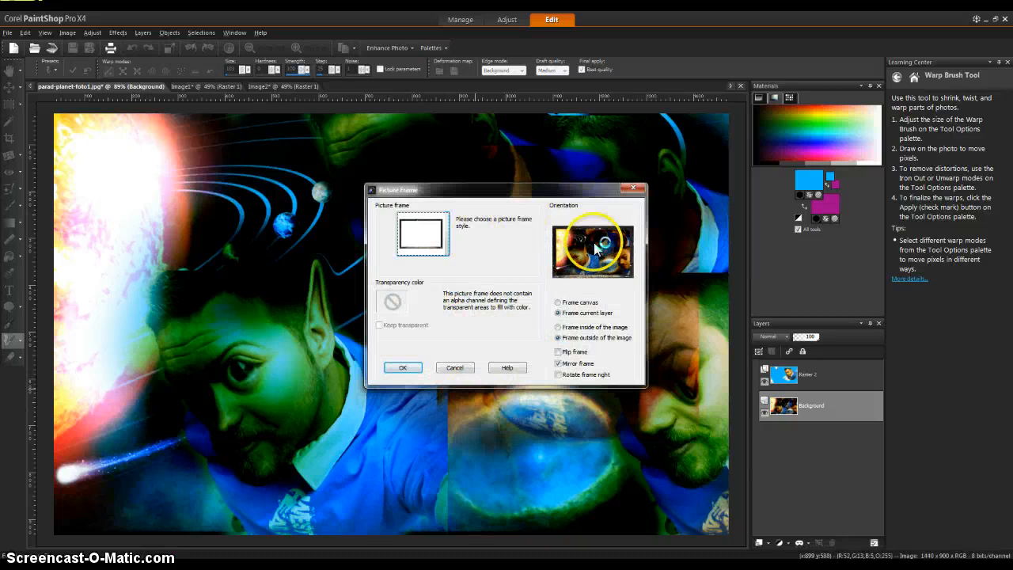
click(404, 367)
click(441, 249)
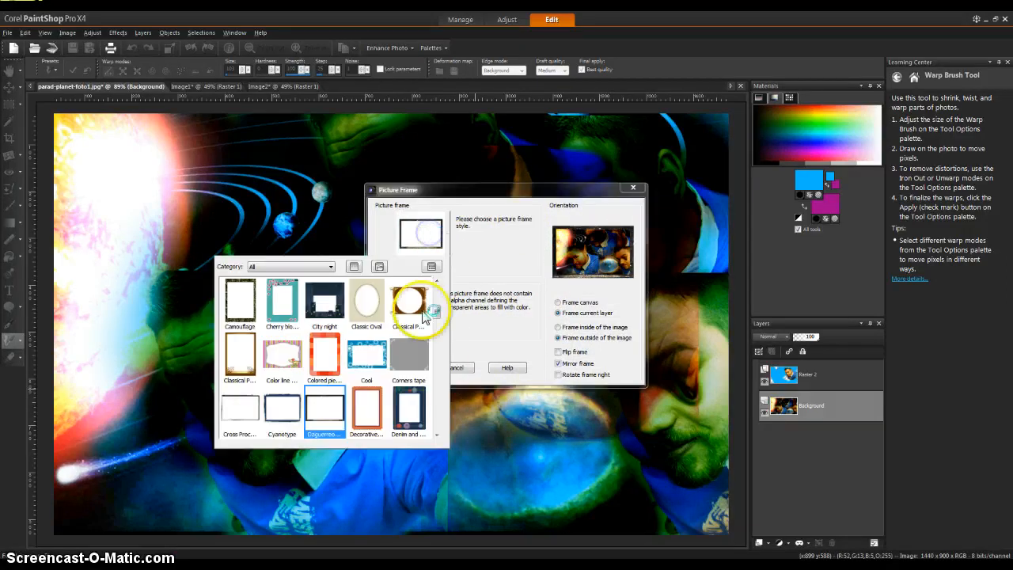
scroll(334, 364, down, 2)
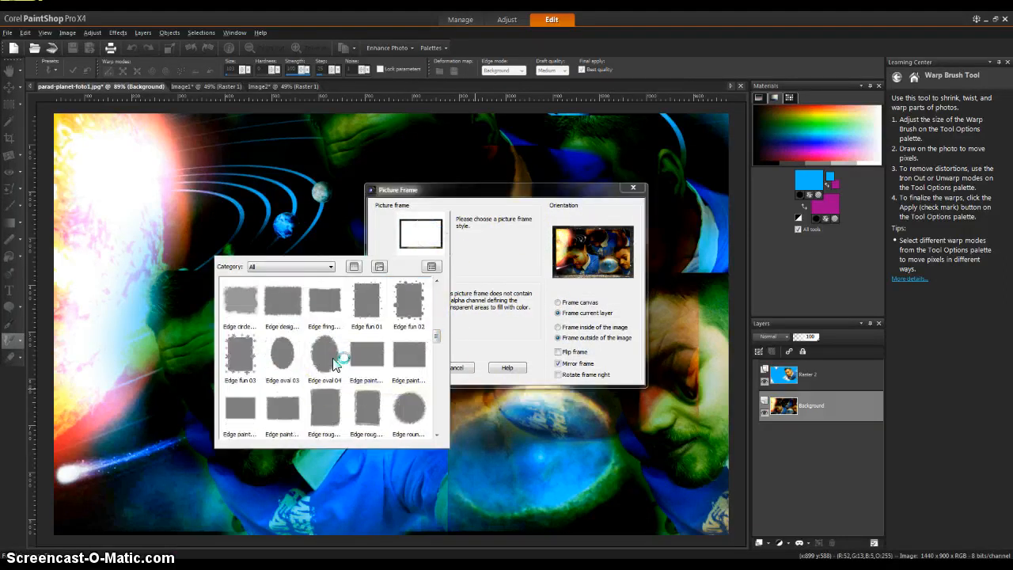
scroll(334, 365, down, 3)
scroll(334, 364, up, 2)
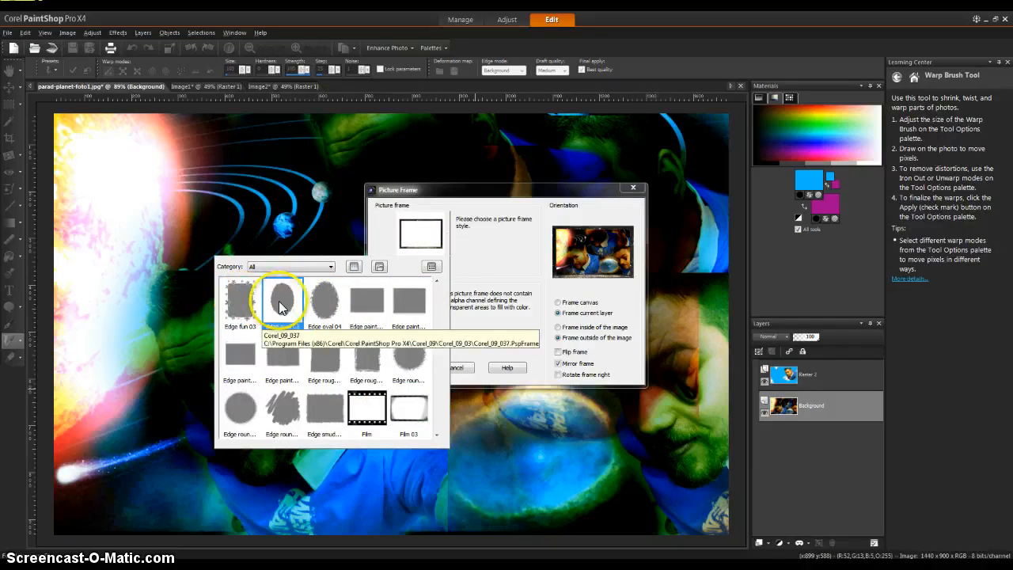
click(327, 307)
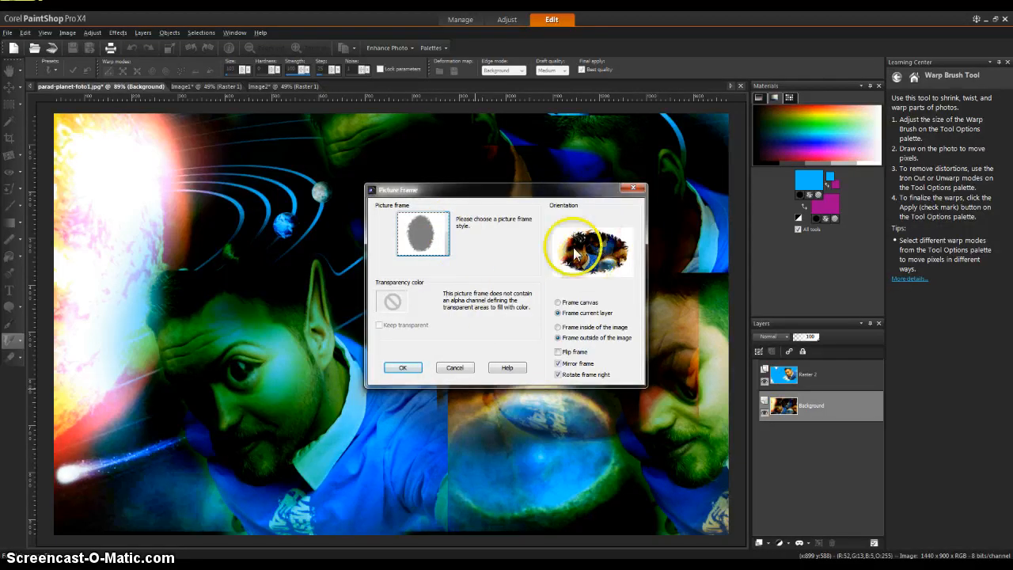
click(403, 367)
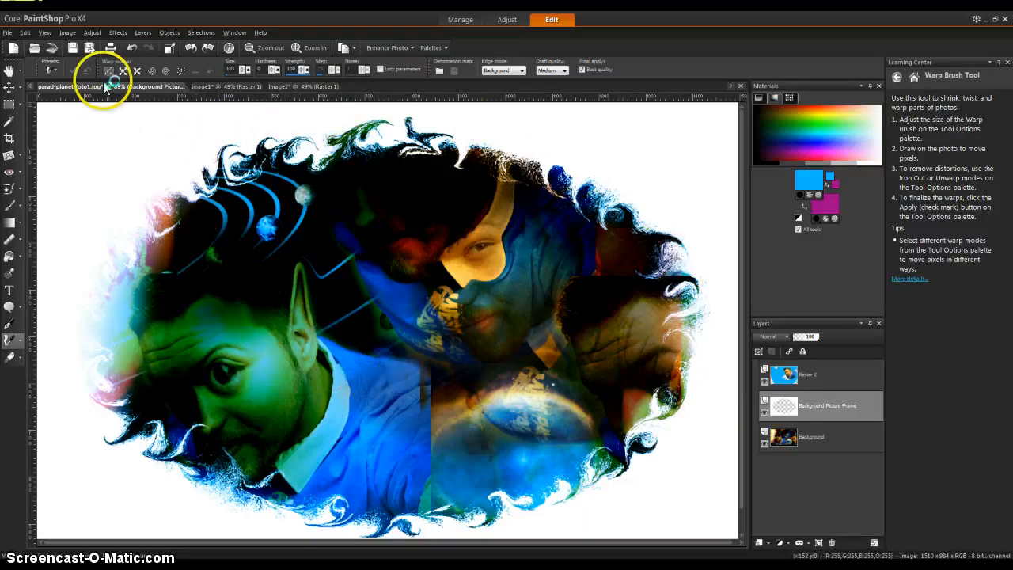
- Start the Kaleidoscope reflection effect on the picture frame layer, trying the Color edge mode before choosing Reflect
click(89, 32)
click(72, 34)
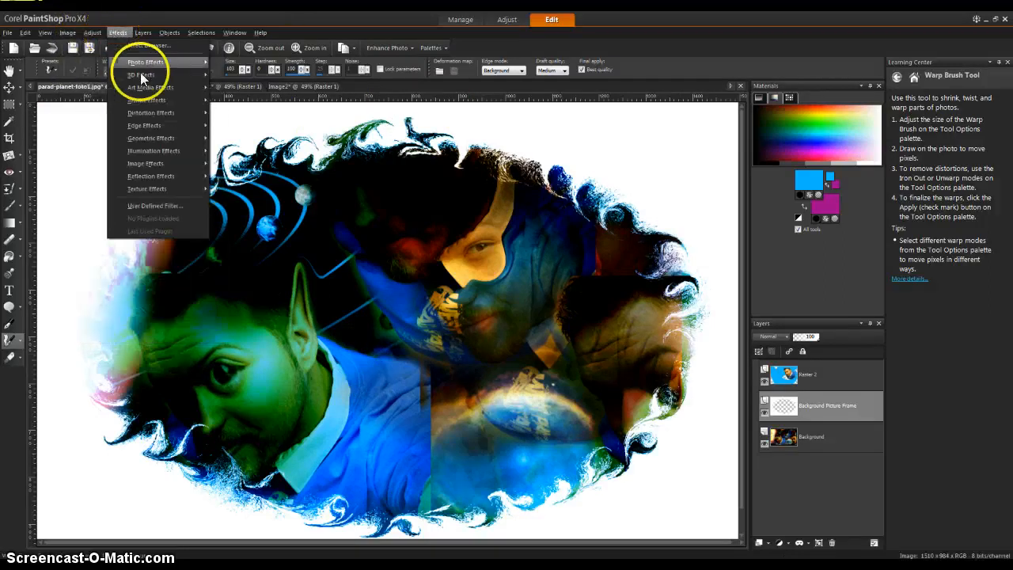
mouse_move(147, 77)
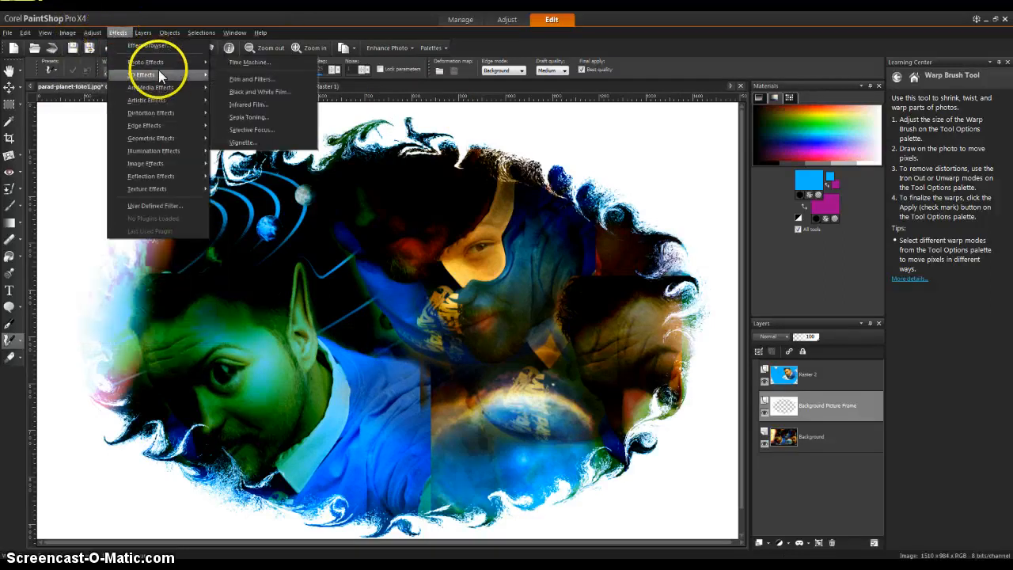
mouse_move(164, 98)
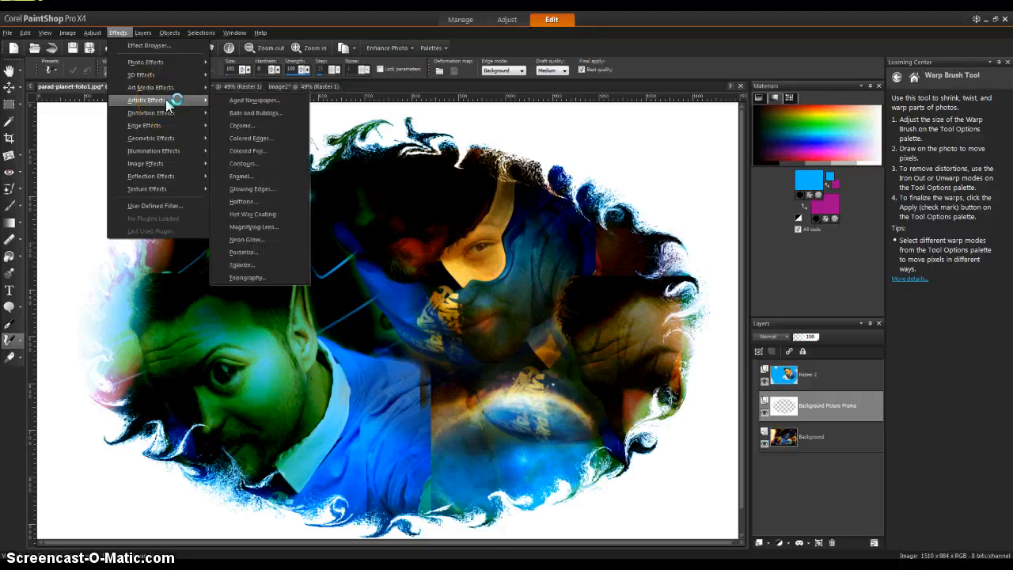
mouse_move(178, 114)
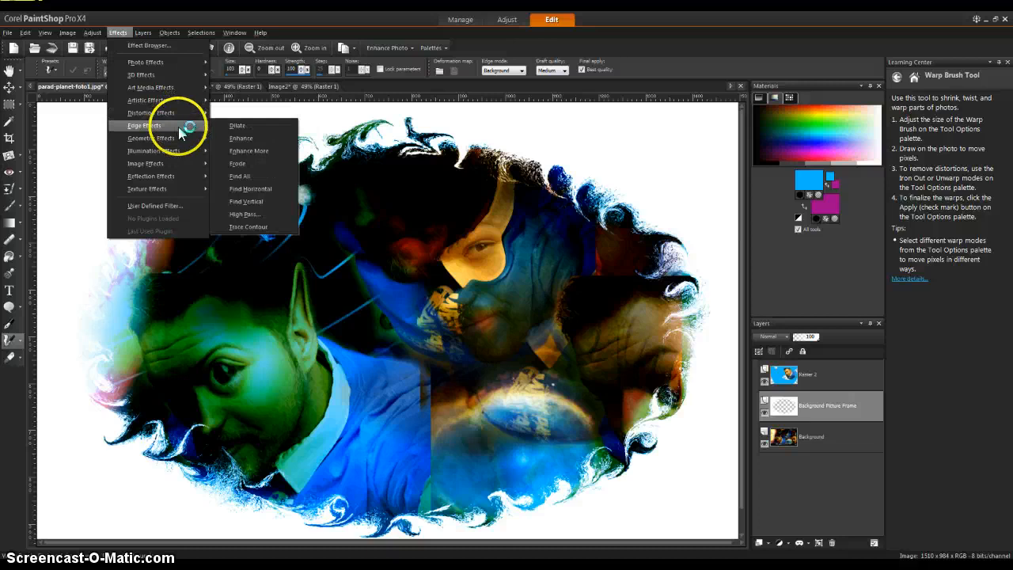
mouse_move(181, 144)
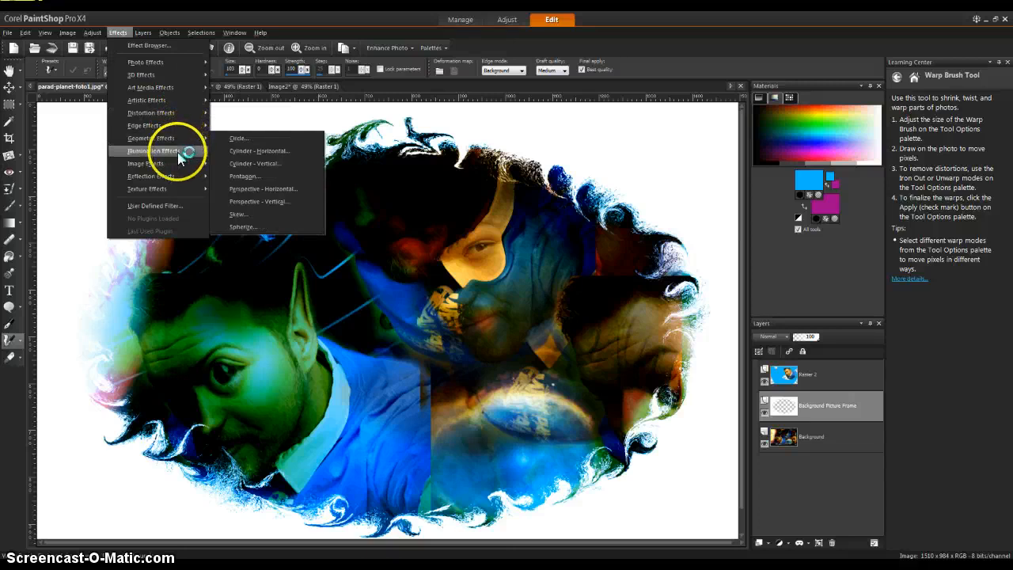
mouse_move(180, 164)
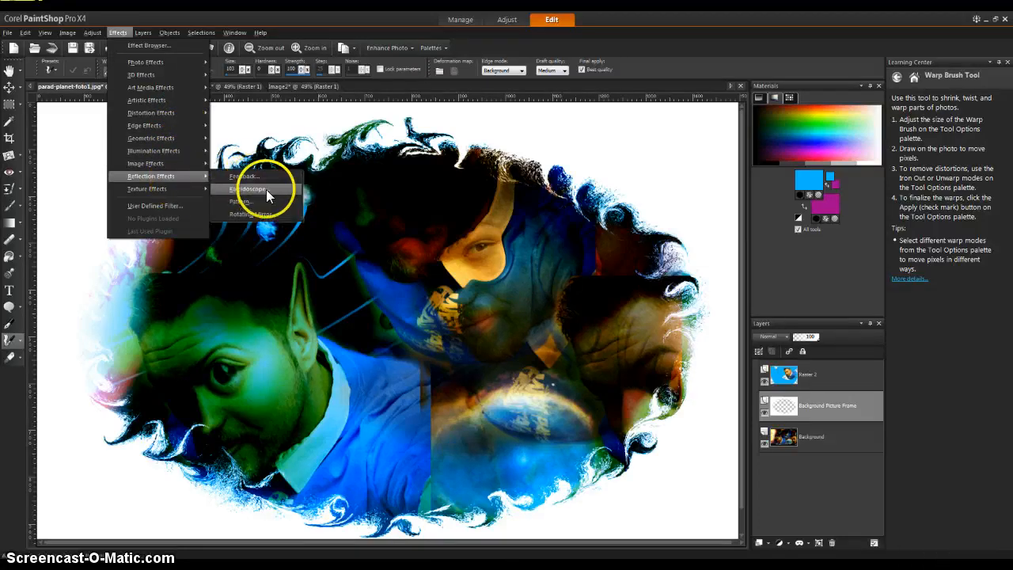
click(266, 190)
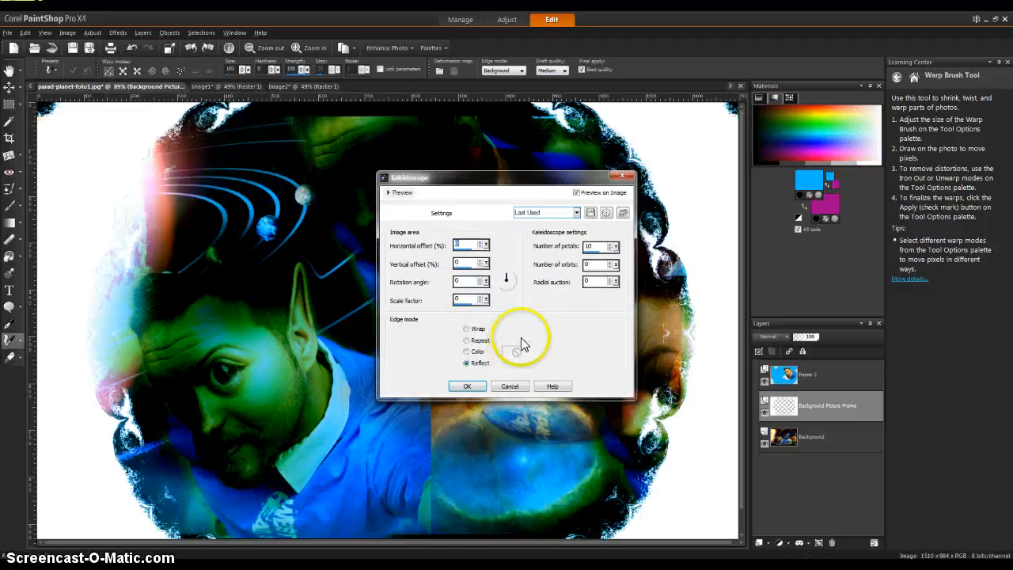
click(479, 353)
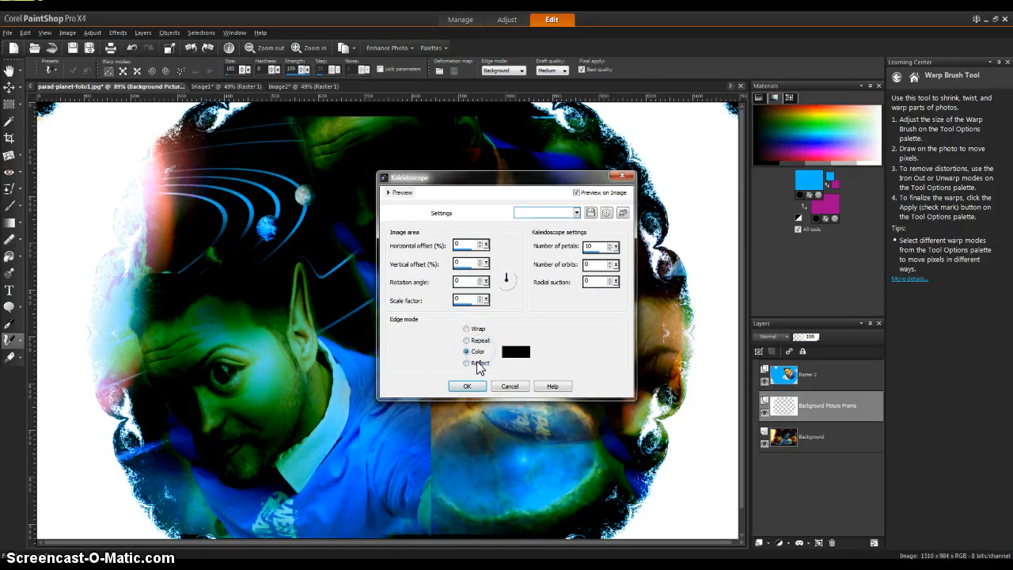
click(477, 363)
- Set the kaleidoscope's horizontal offset to 31%, raise its vertical offset, and apply the effect to the picture frame layer
click(481, 250)
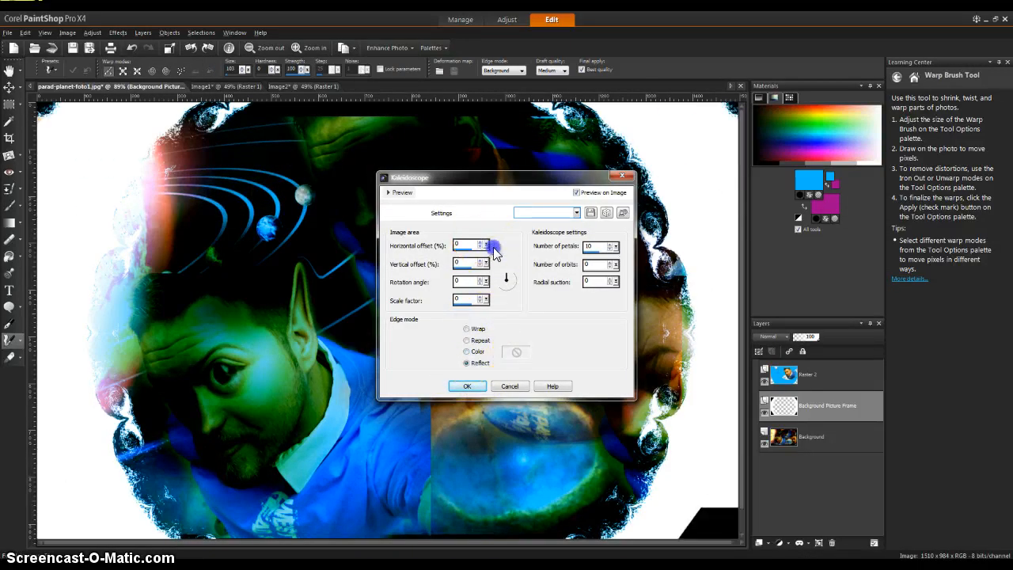
drag(494, 248, 496, 247)
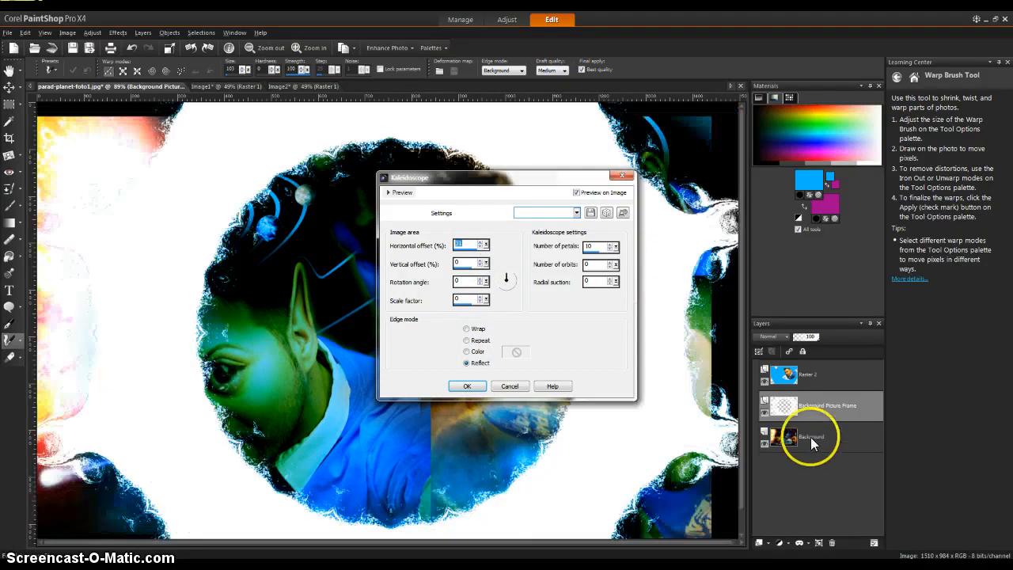
click(498, 266)
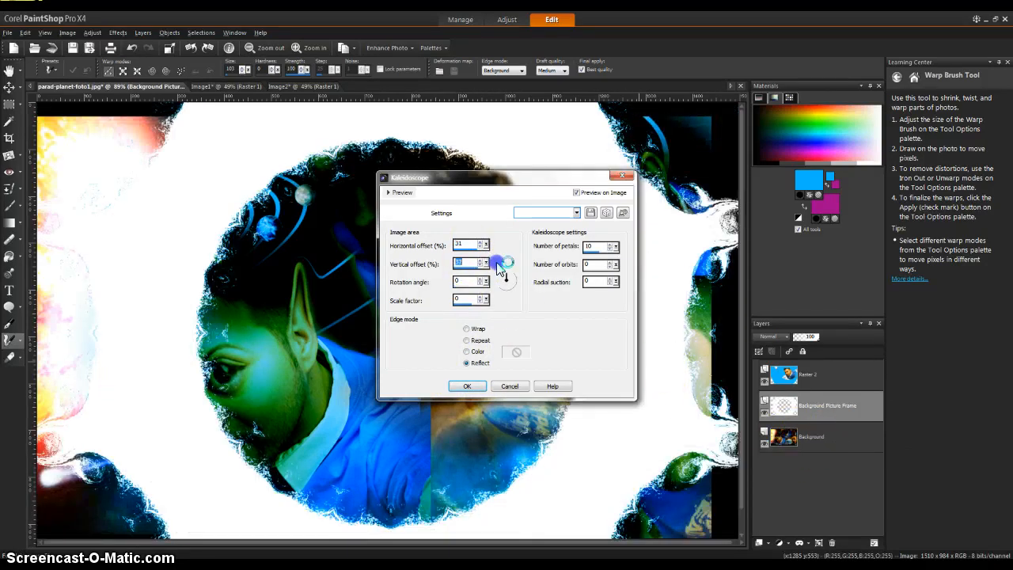
click(488, 285)
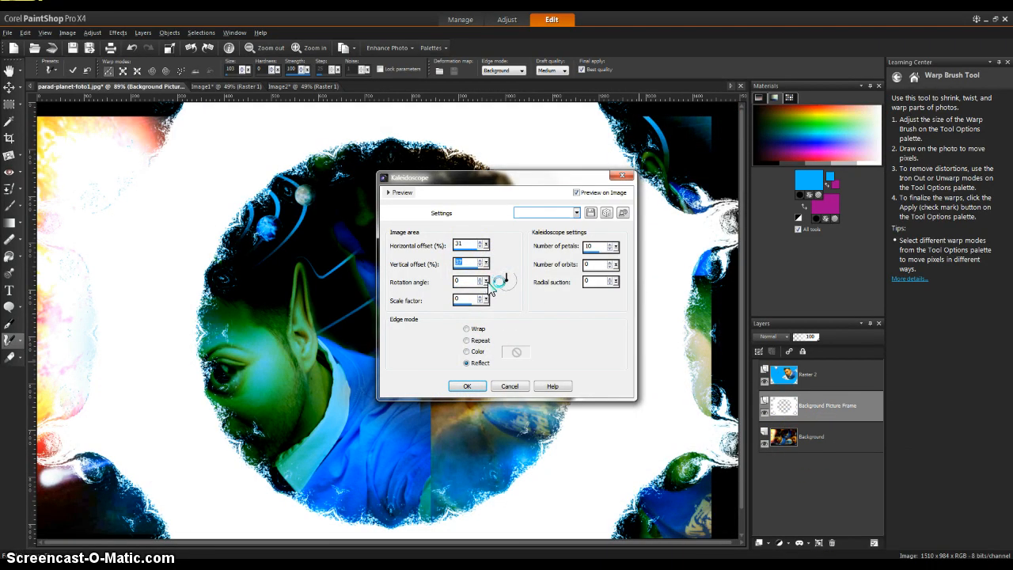
click(513, 385)
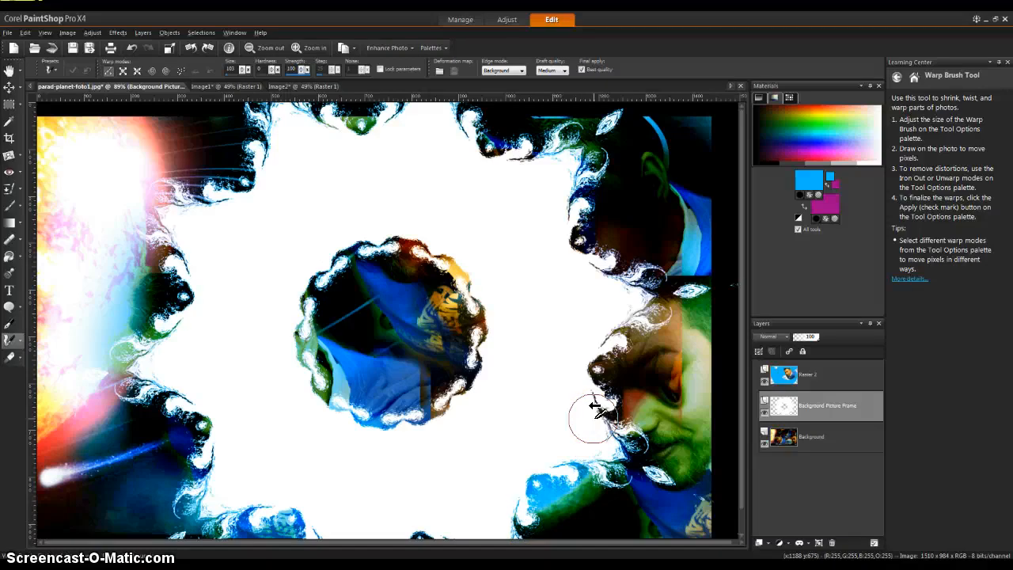
drag(595, 407, 553, 415)
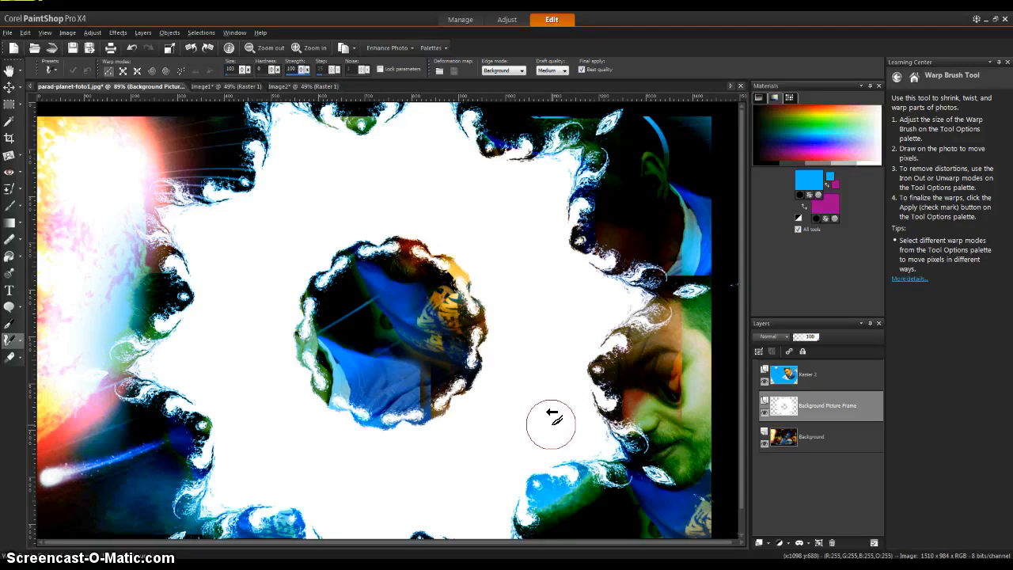
mouse_move(552, 418)
mouse_down()
mouse_move(437, 442)
mouse_move(214, 515)
mouse_up()
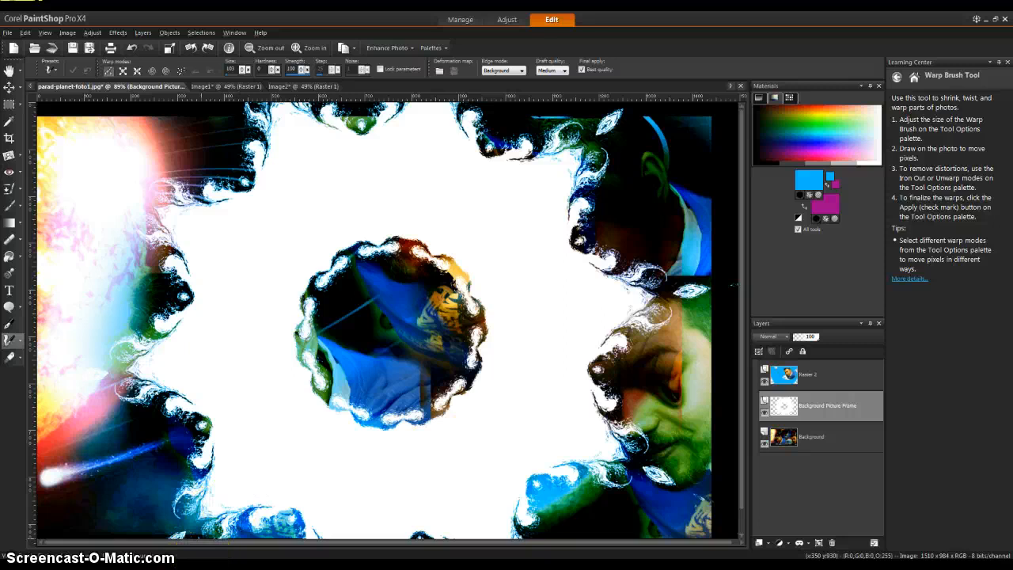